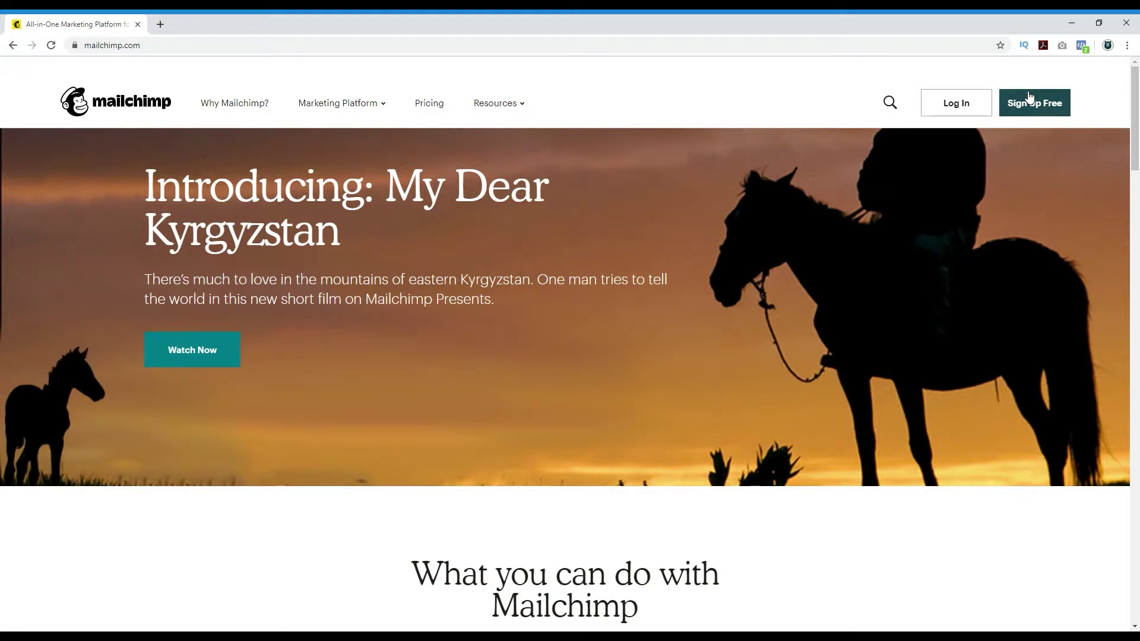
Sign up for a free Mailchimp account with an email, the suggested username and a secure password.
left_click(1030, 96)
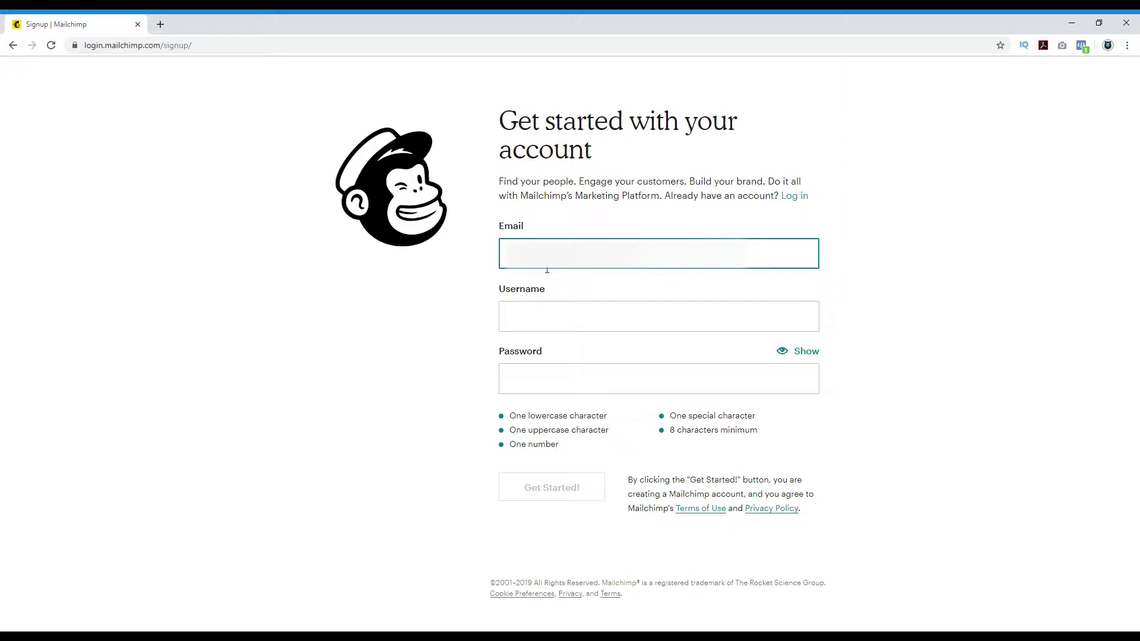
key("Tab")
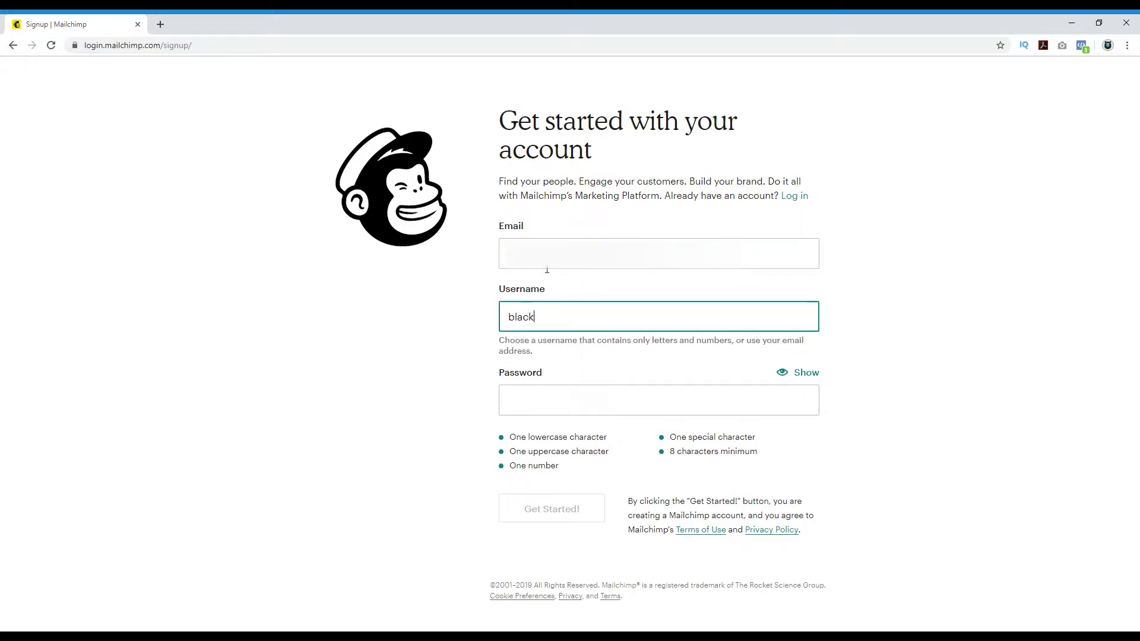
key("Down")
key("Tab")
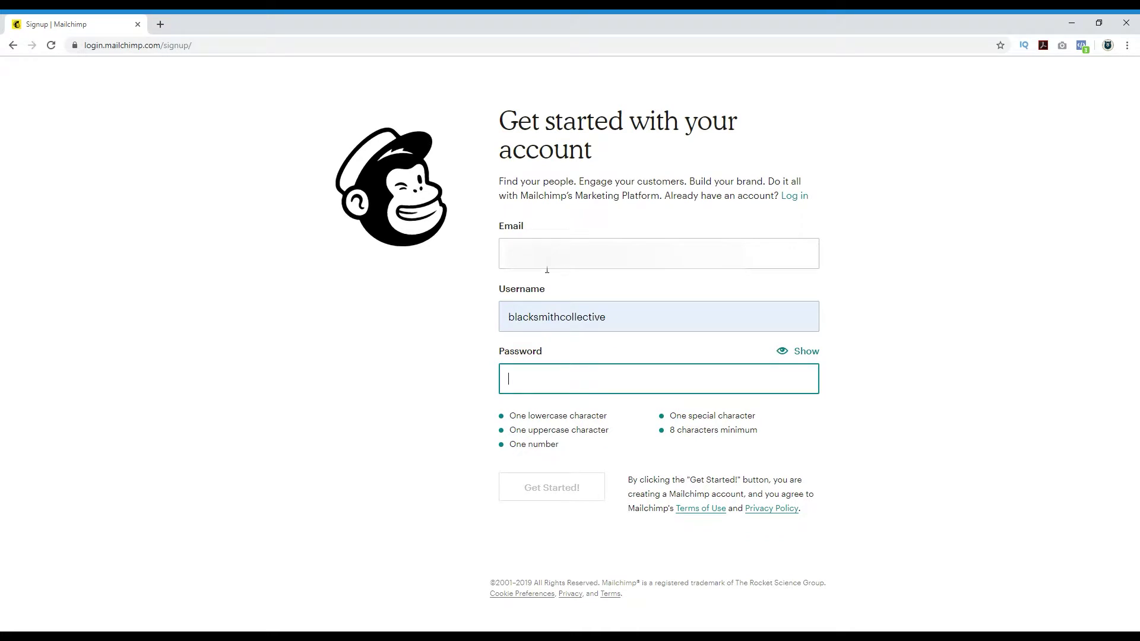
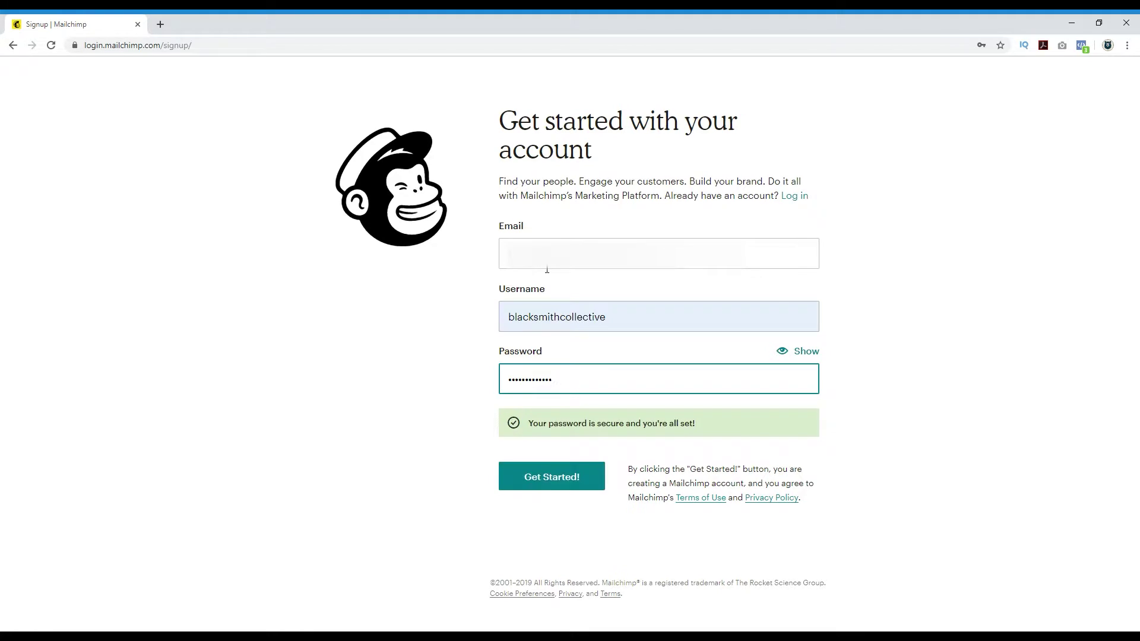
left_click(581, 475)
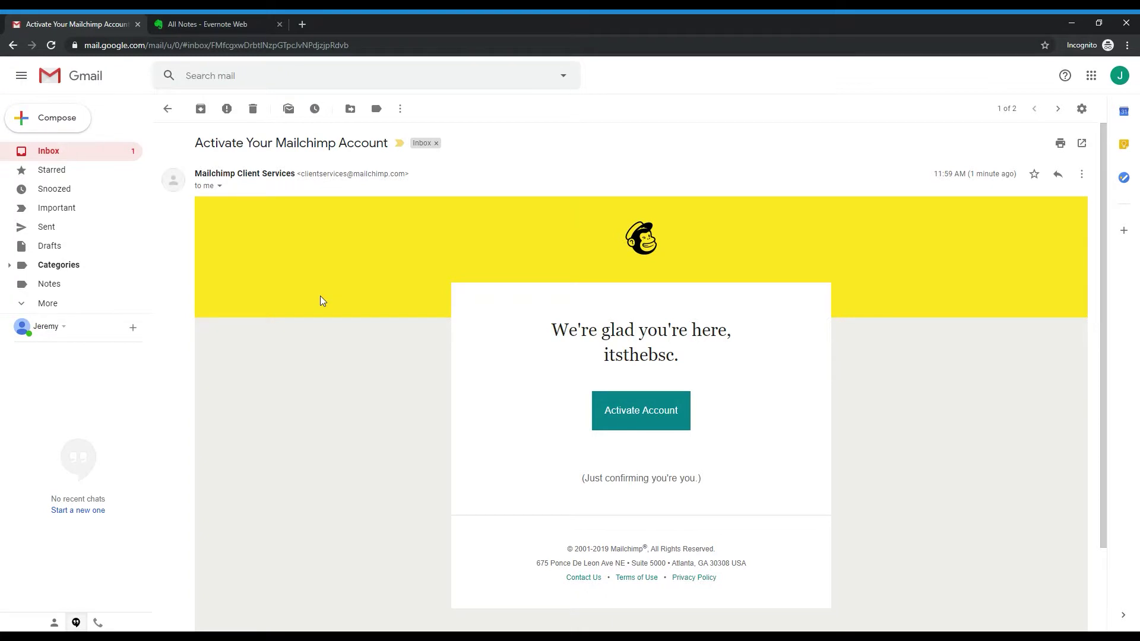
Activate the account from the 'Activate Your Mailchimp Account' email in Gmail.
left_click(646, 412)
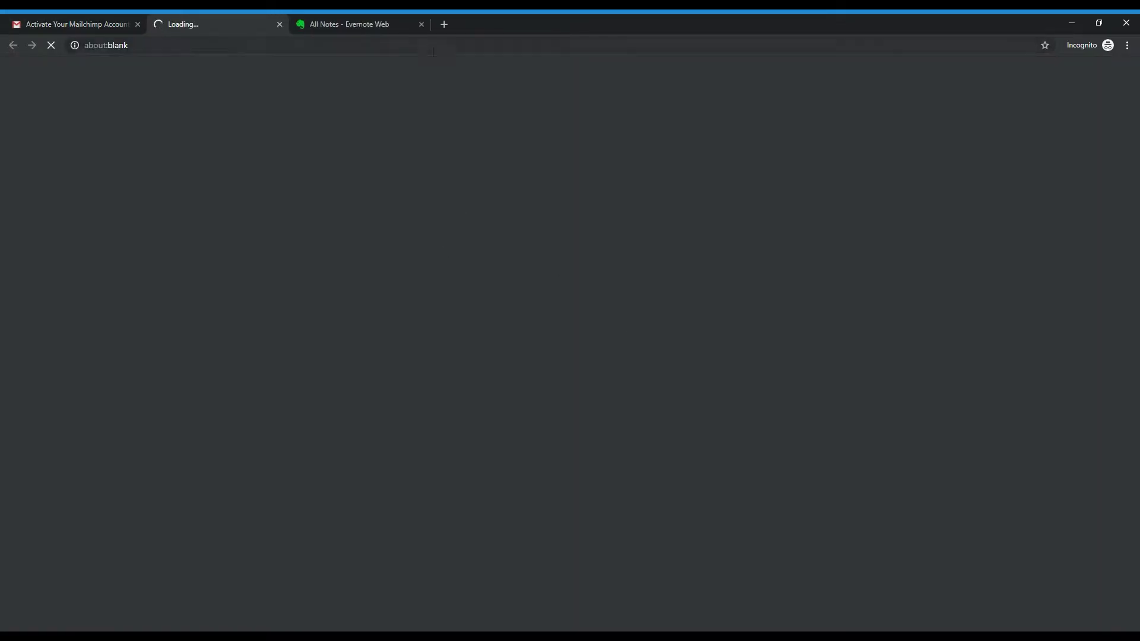
Close the Evernote tab, pass the I'm Not A Robot check and choose the Free ($0) plan.
left_click(422, 24)
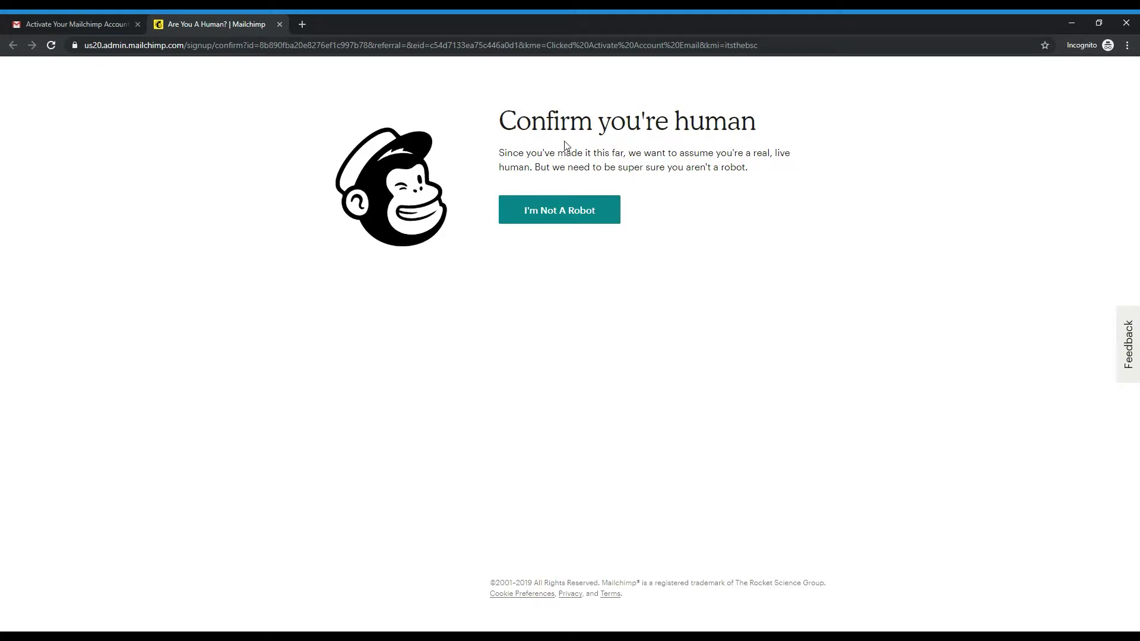
left_click(567, 220)
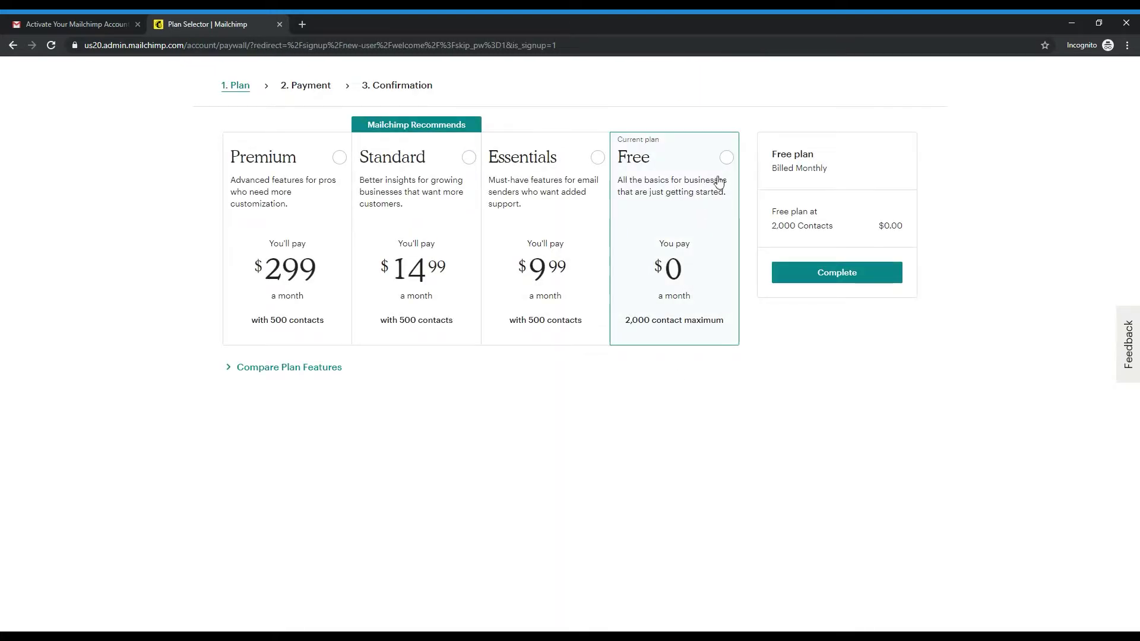
left_click(728, 157)
left_click(834, 274)
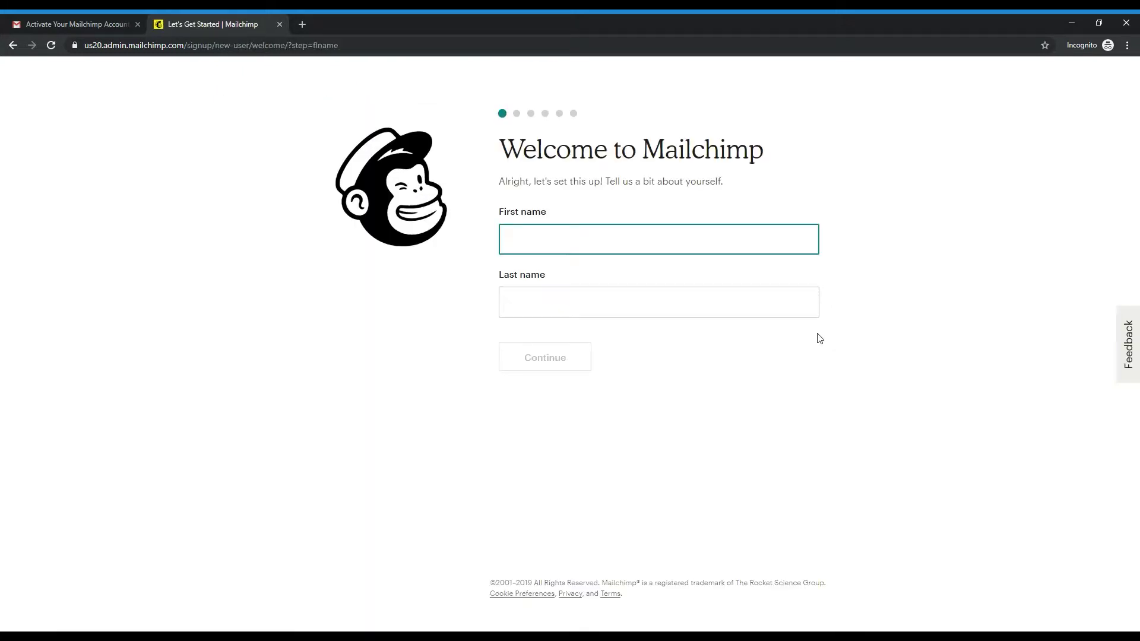
Enter the account owner's first and last name in the welcome setup.
key("Tab")
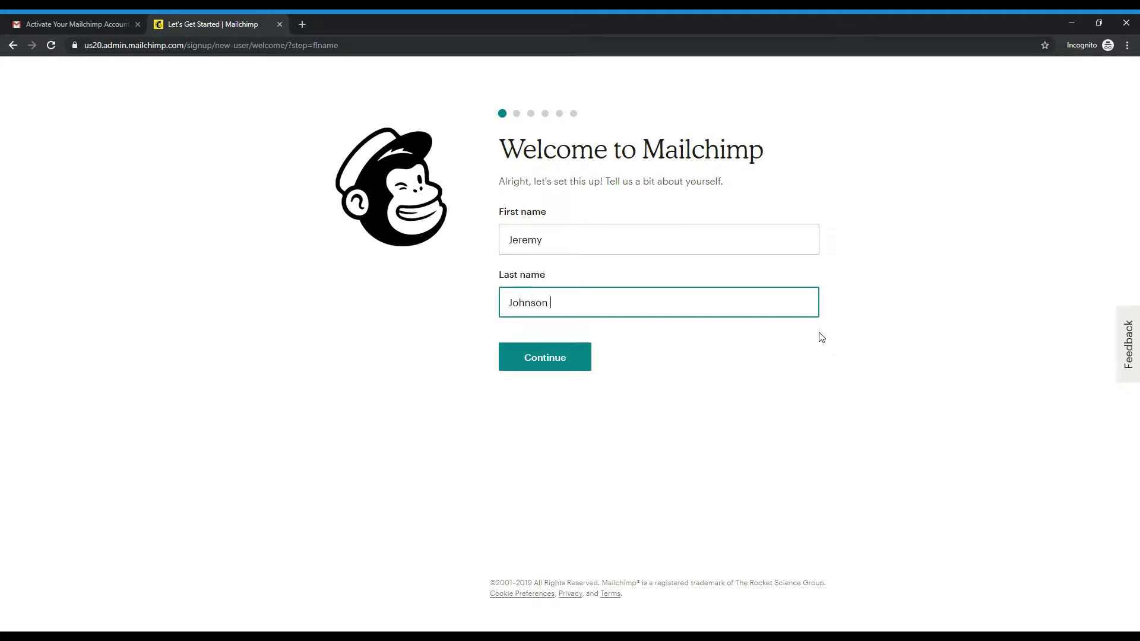
left_click(526, 367)
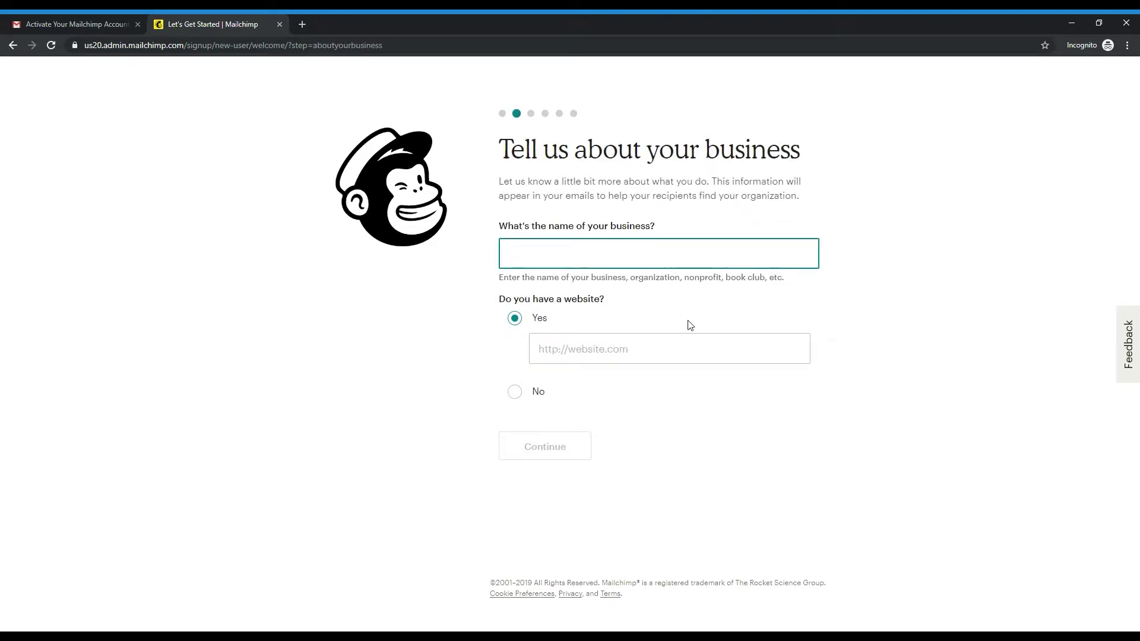
type("Blacksmith Collective")
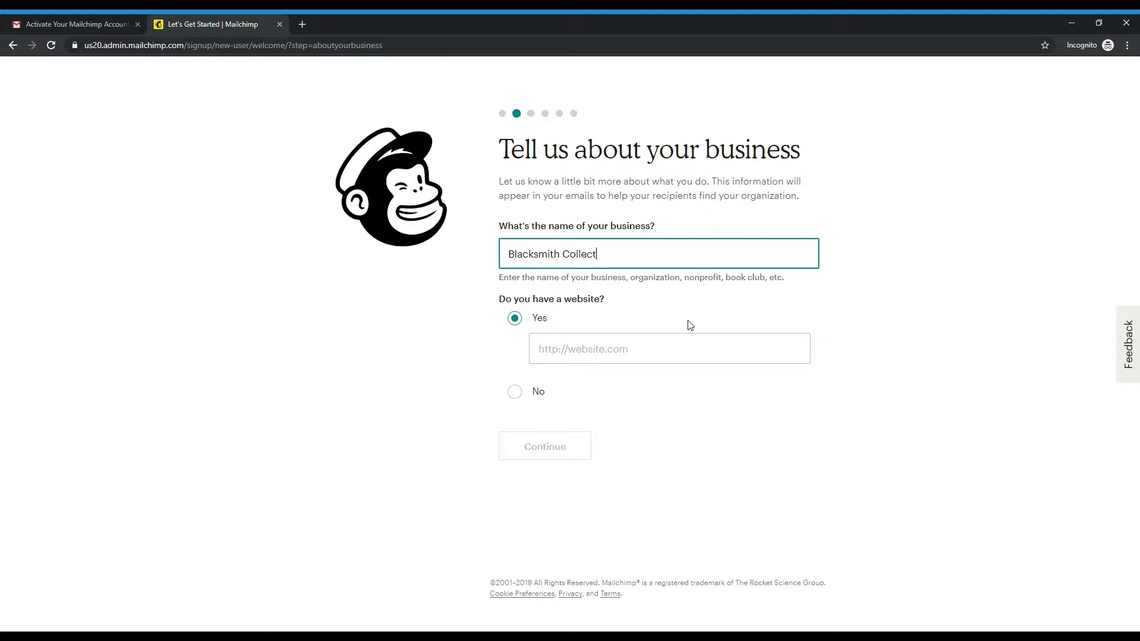
left_click(591, 346)
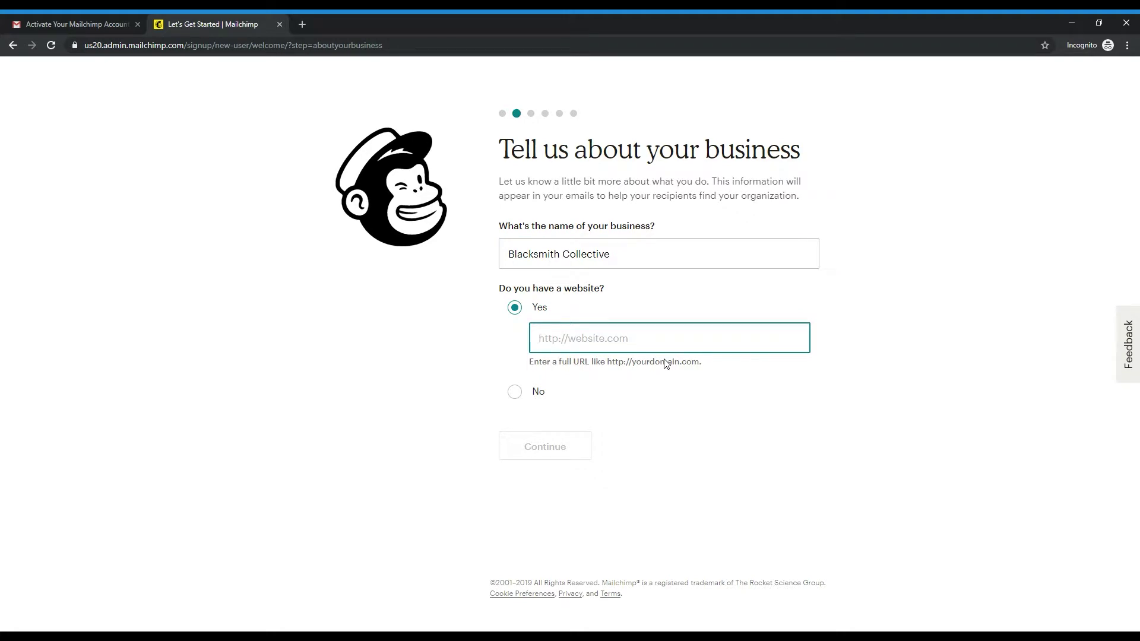
type("https:")
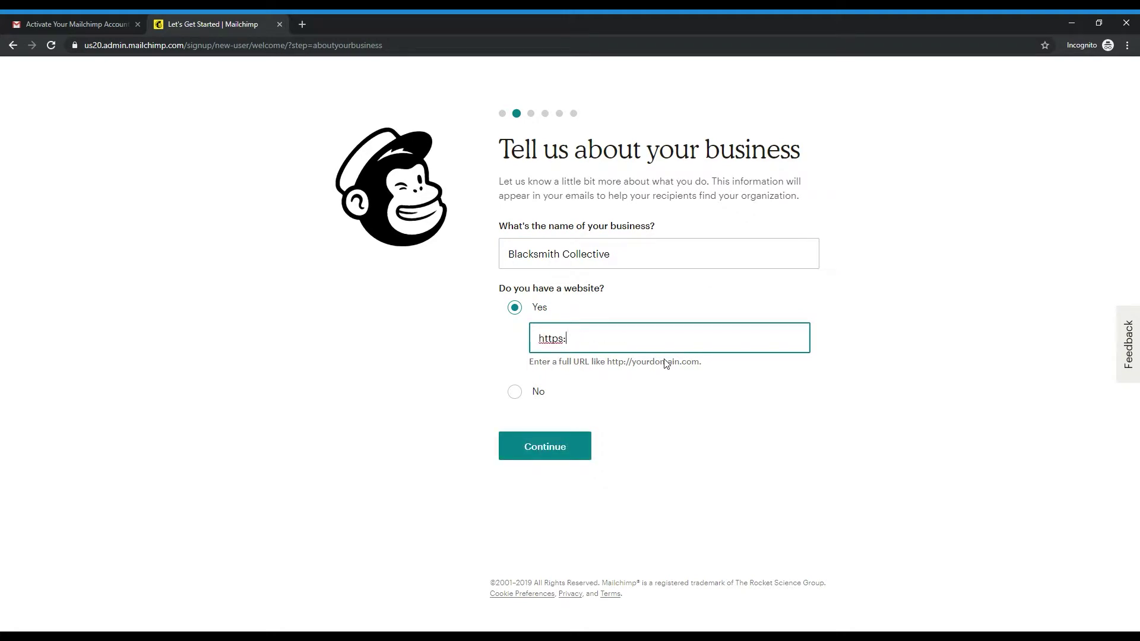
type("//cb")
type("blacksmithcoll")
type("ective.com")
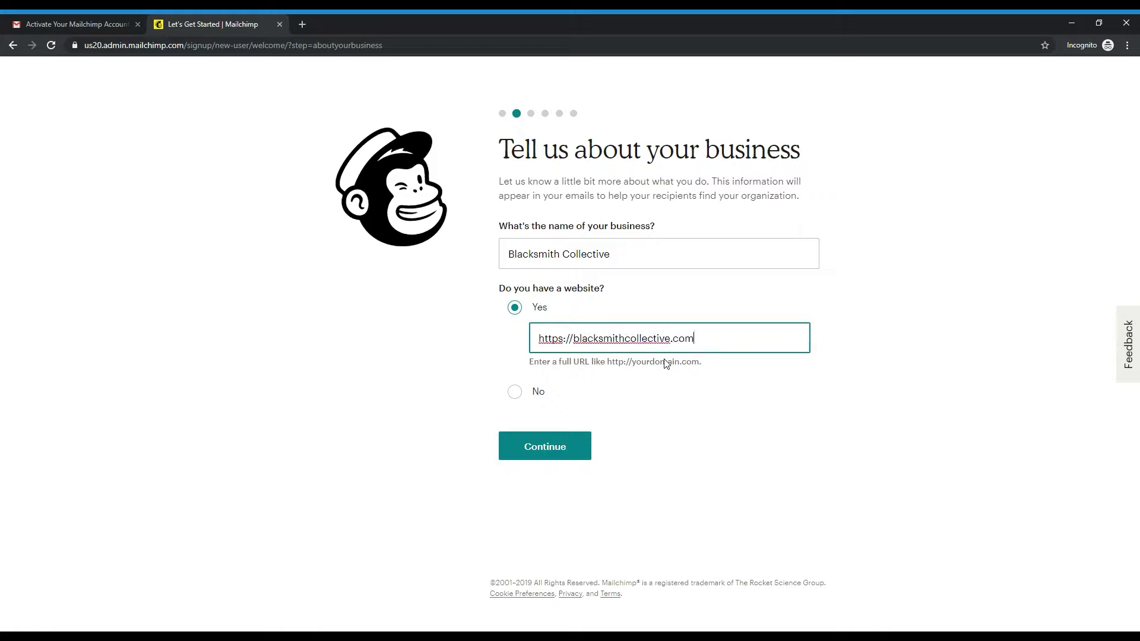
left_click(574, 451)
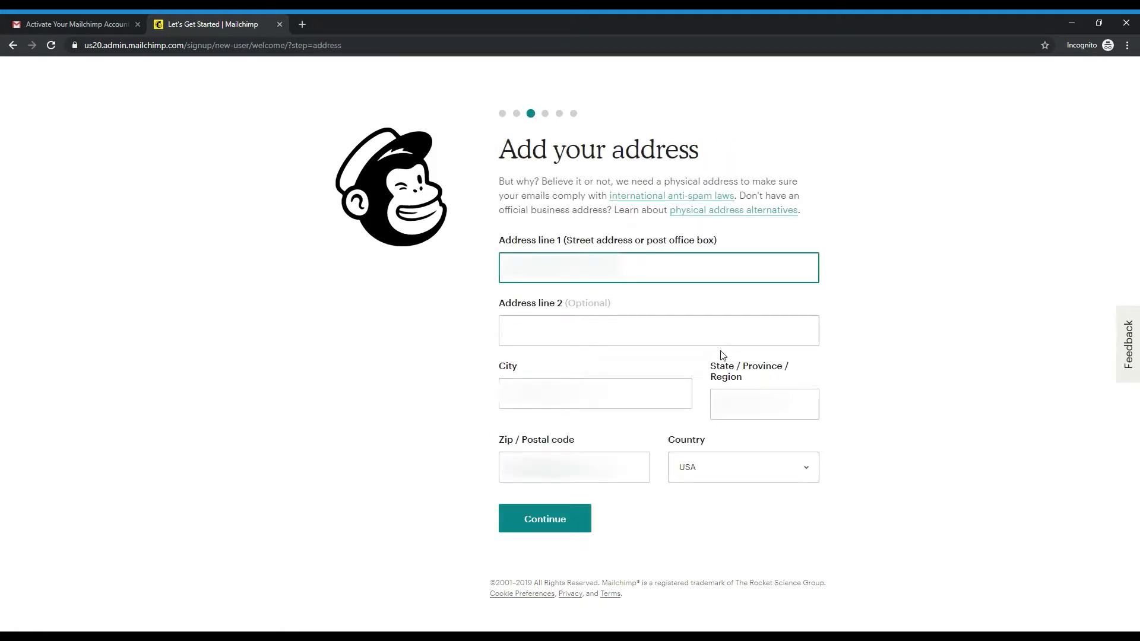
Submit the business address, answer no subscriber list, and skip social accounts and the marketing path.
left_click(882, 356)
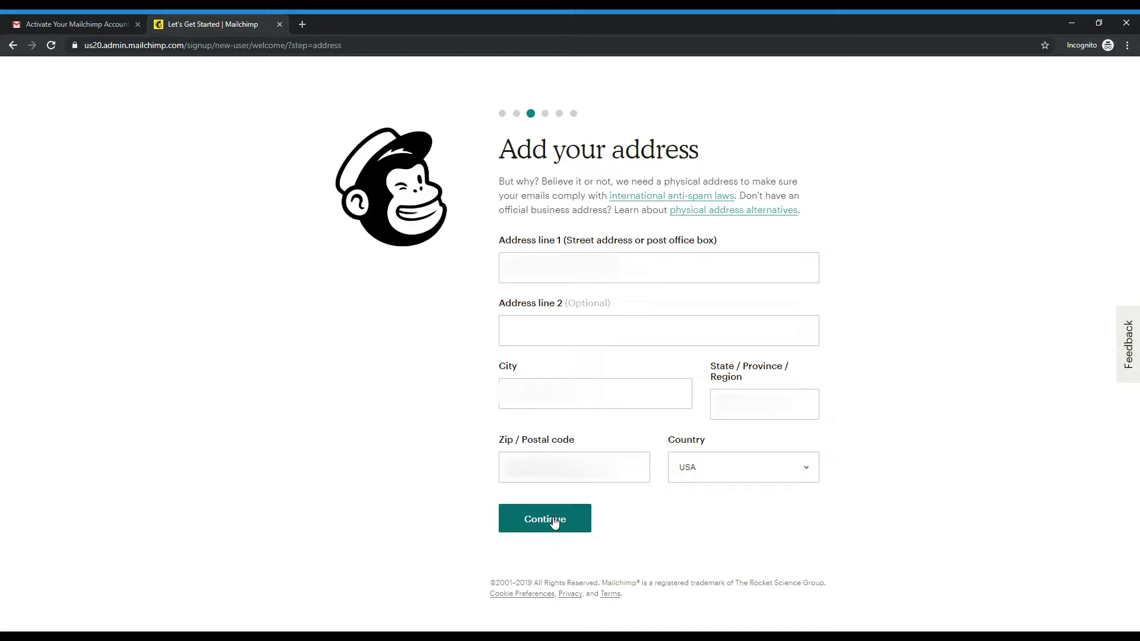
left_click(554, 523)
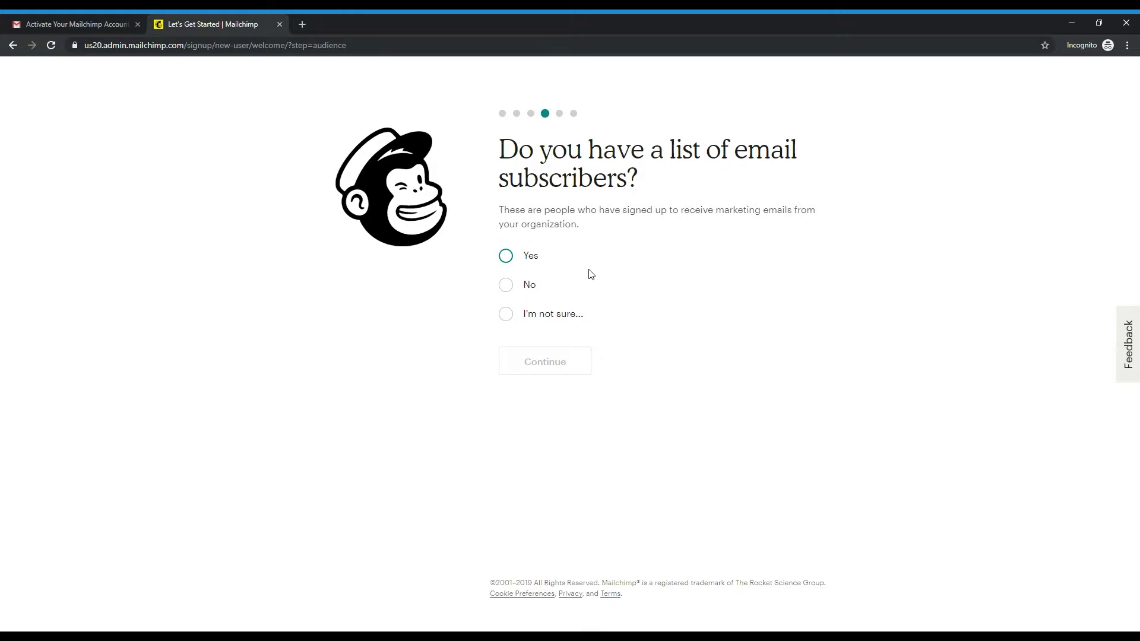
left_click(515, 289)
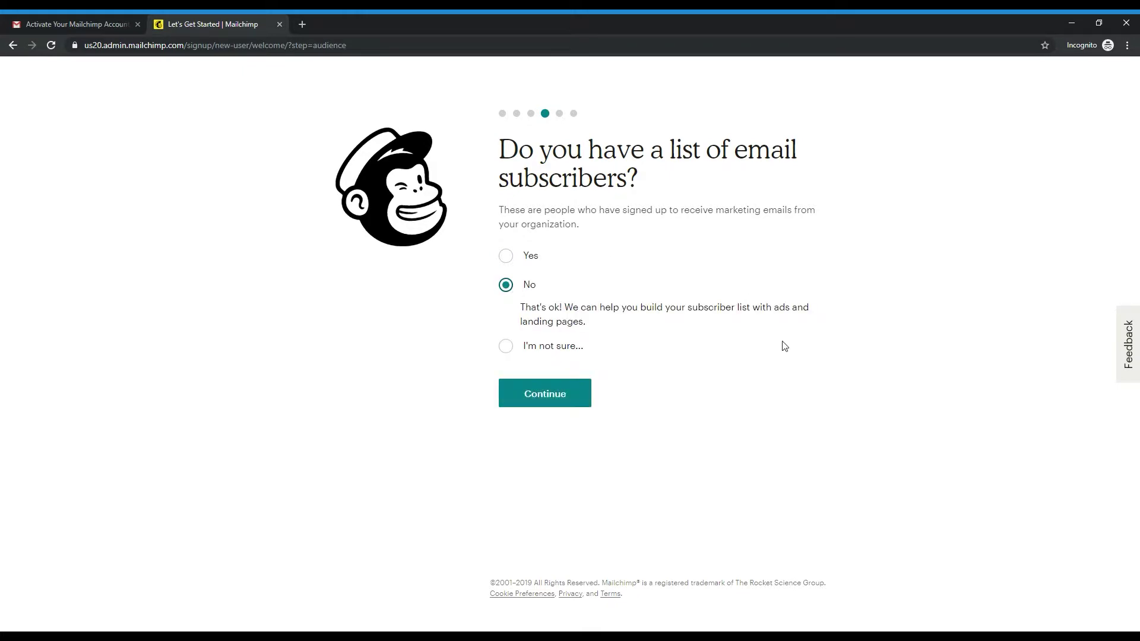
left_click(568, 400)
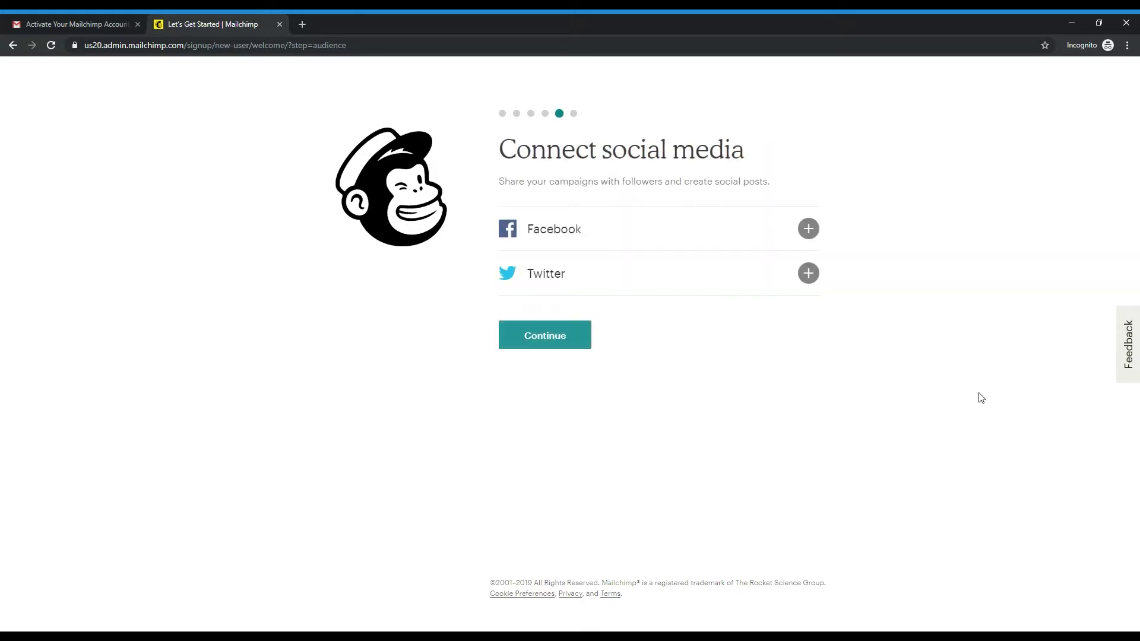
left_click(545, 340)
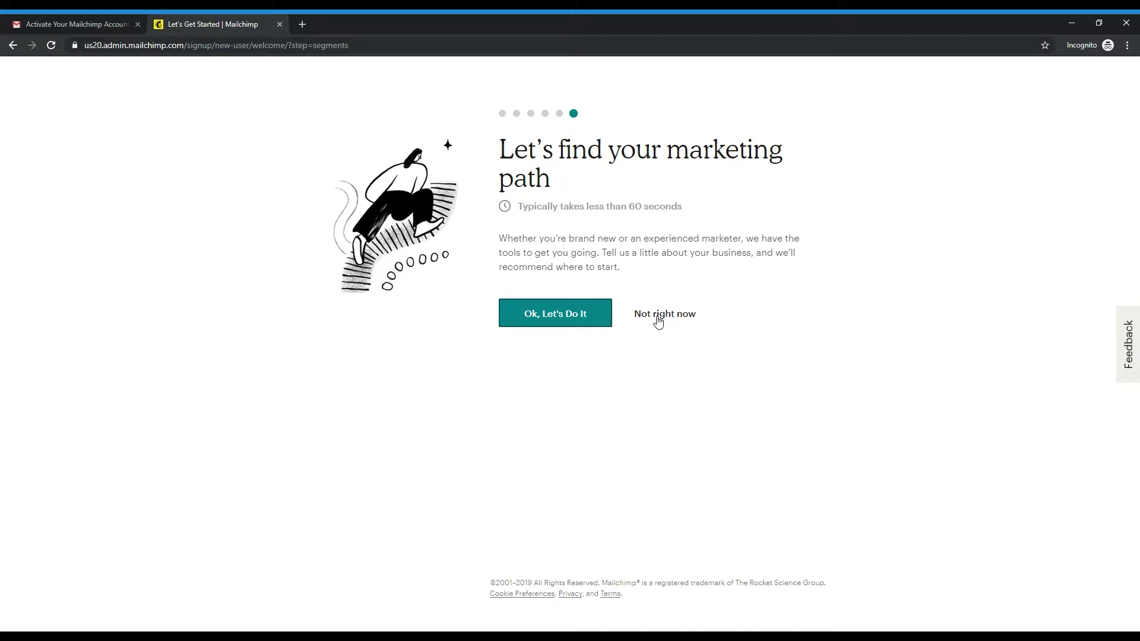
left_click(659, 318)
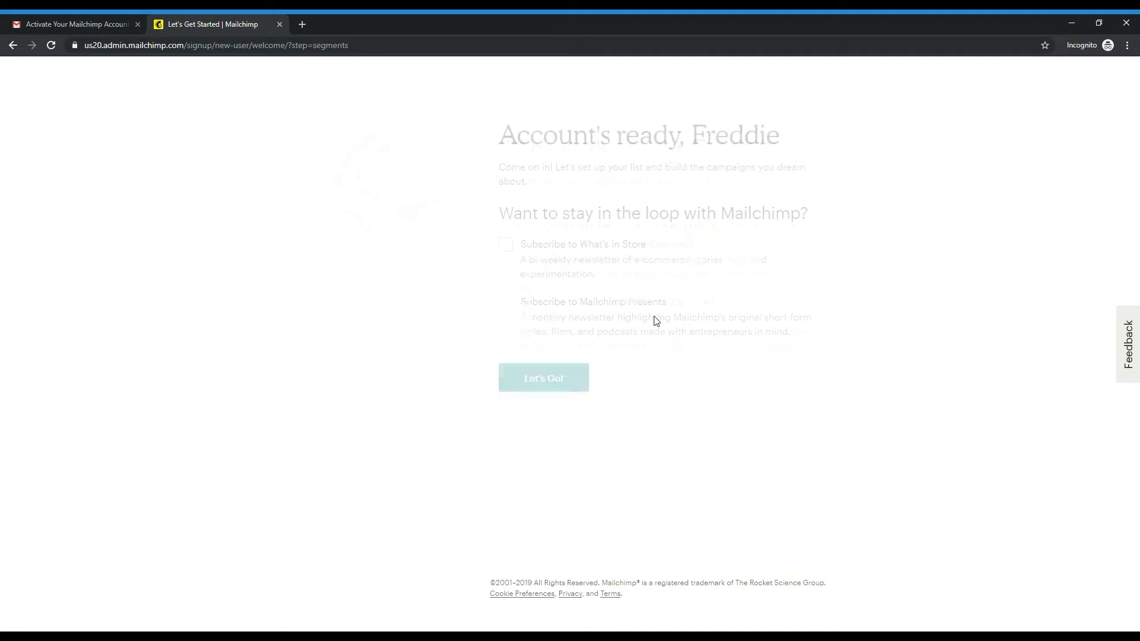
left_click(547, 375)
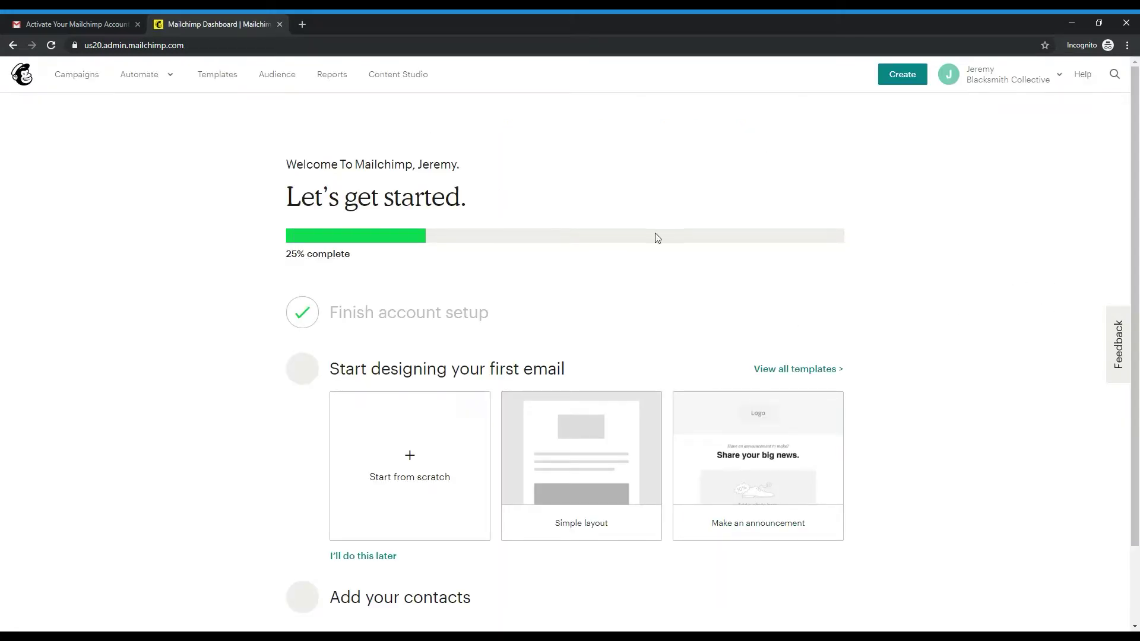
Scroll through the dashboard's getting-started checklist, now at 25% complete.
scroll(882, 334, "down", 2)
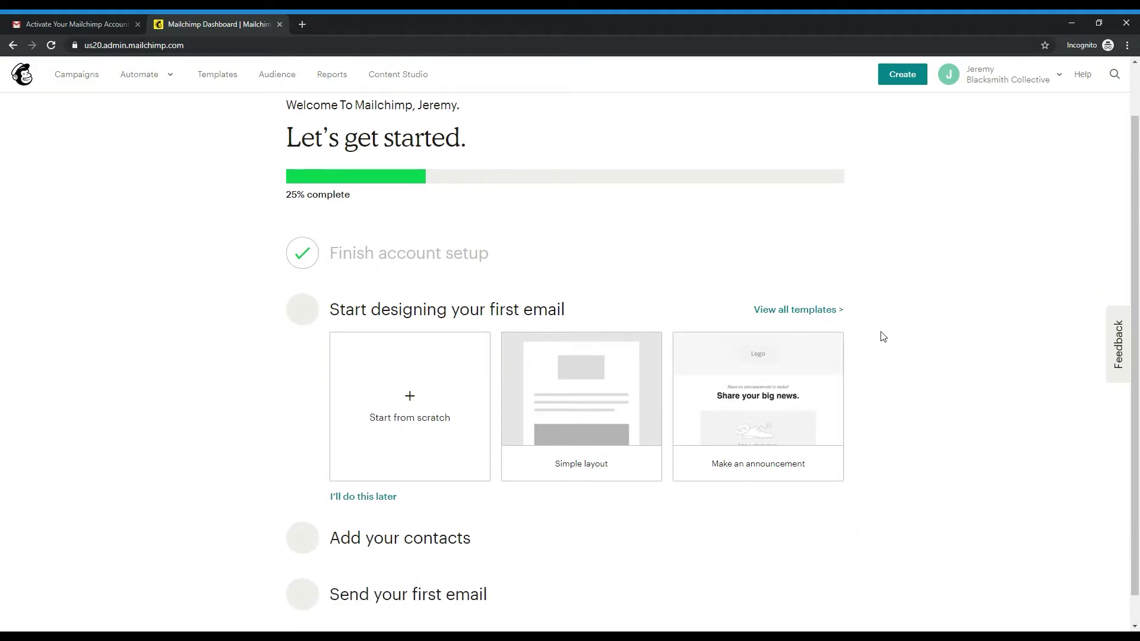
scroll(882, 337, "up", 2)
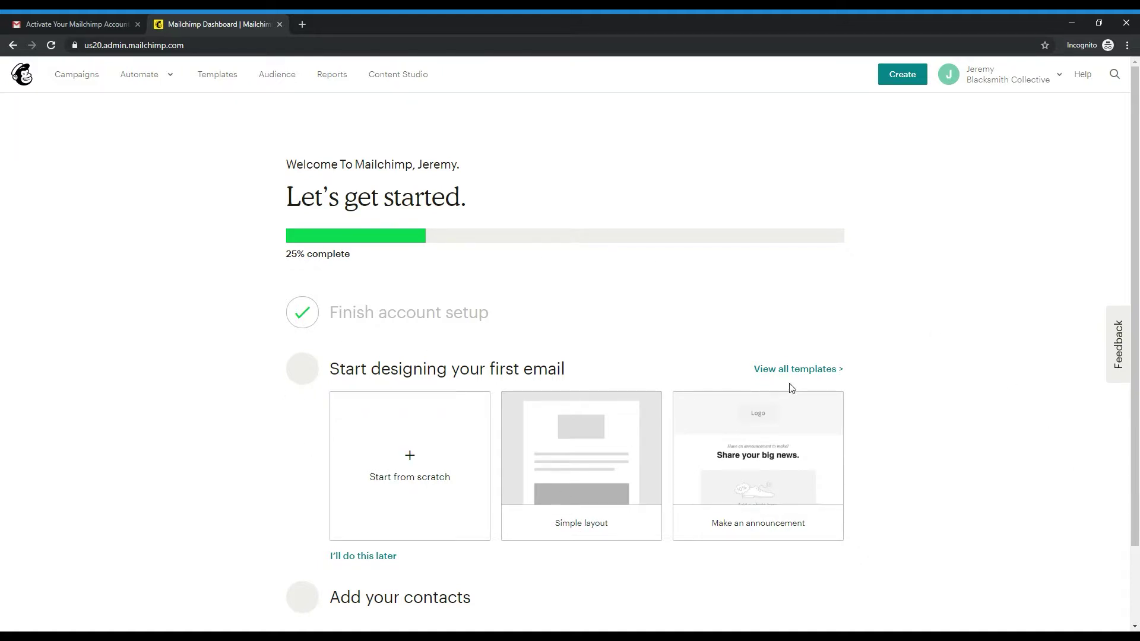
scroll(789, 392, "down", 2)
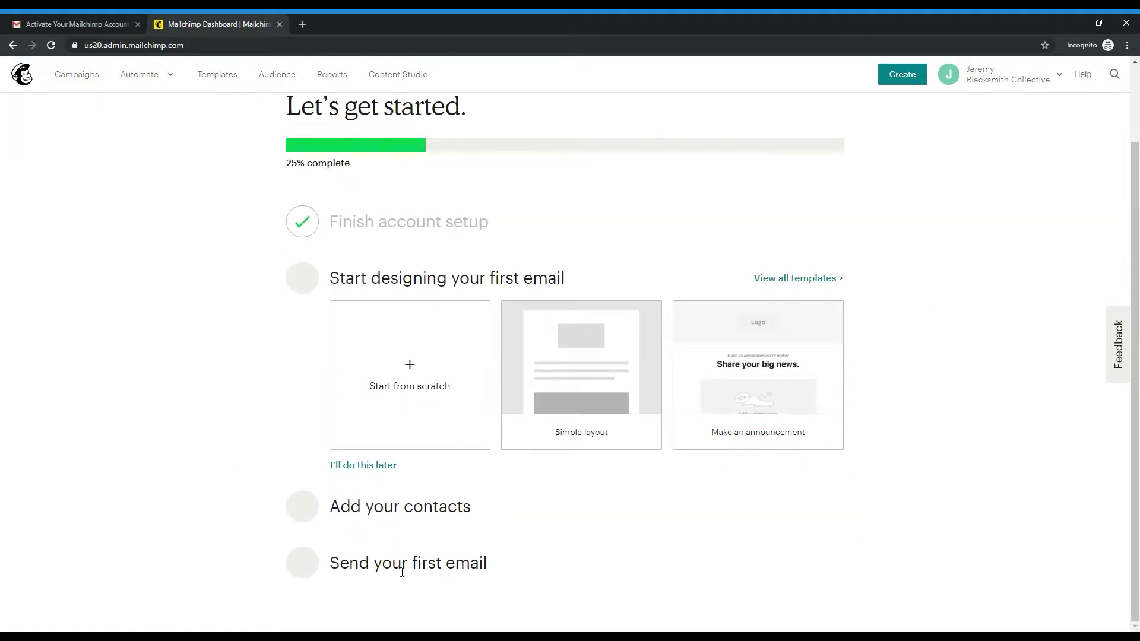
scroll(552, 320, "up", 2)
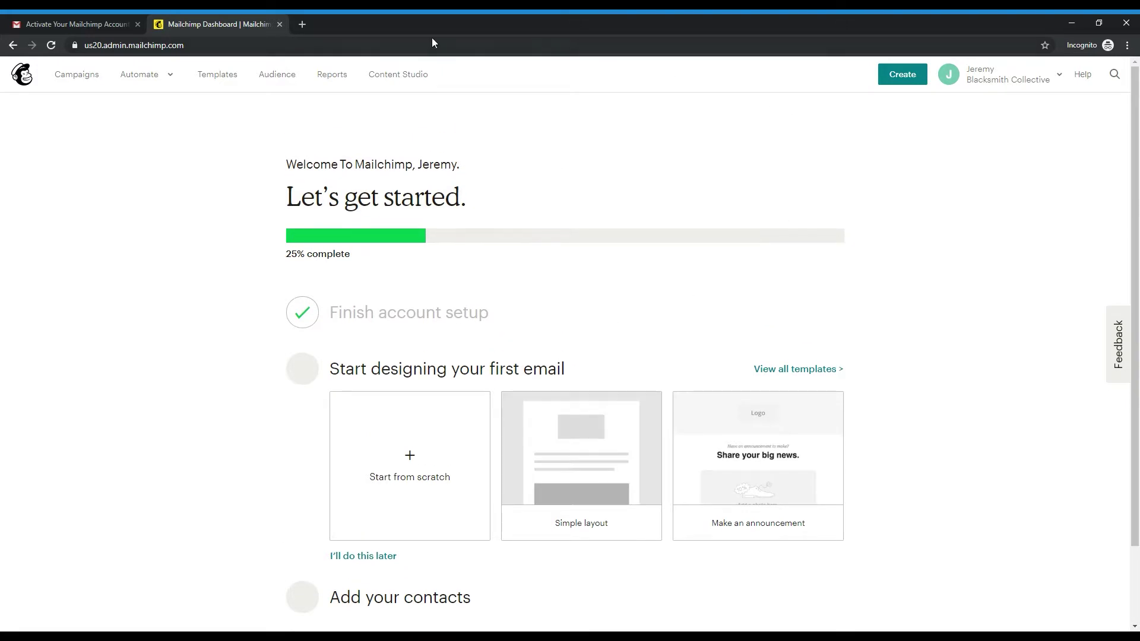
left_click(78, 76)
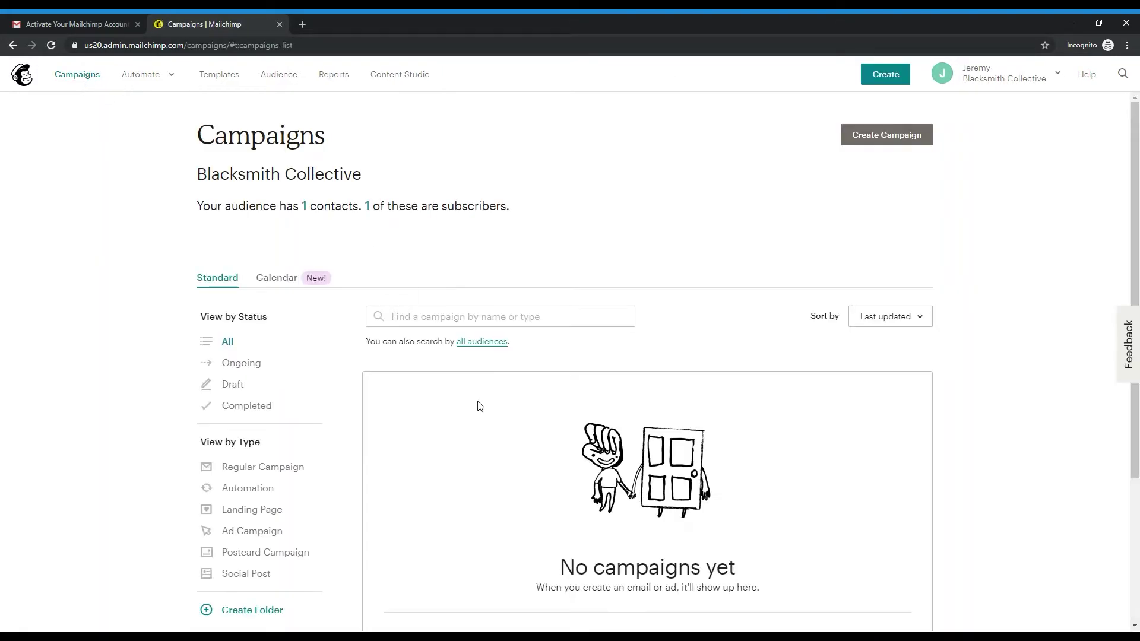
scroll(445, 339, "down", 3)
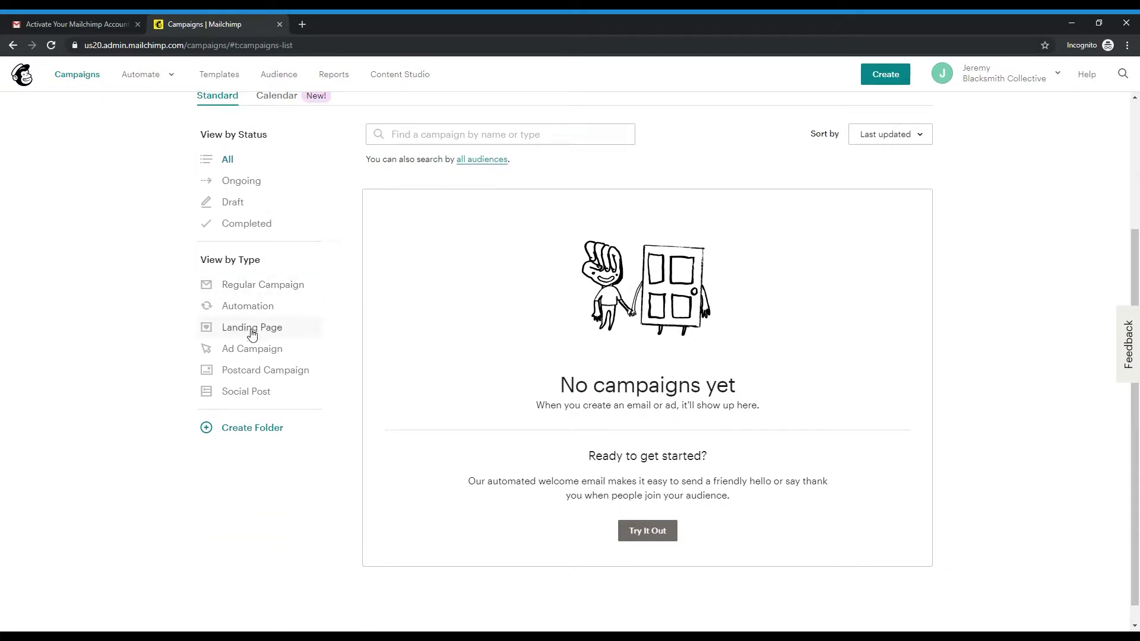
scroll(389, 356, "up", 3)
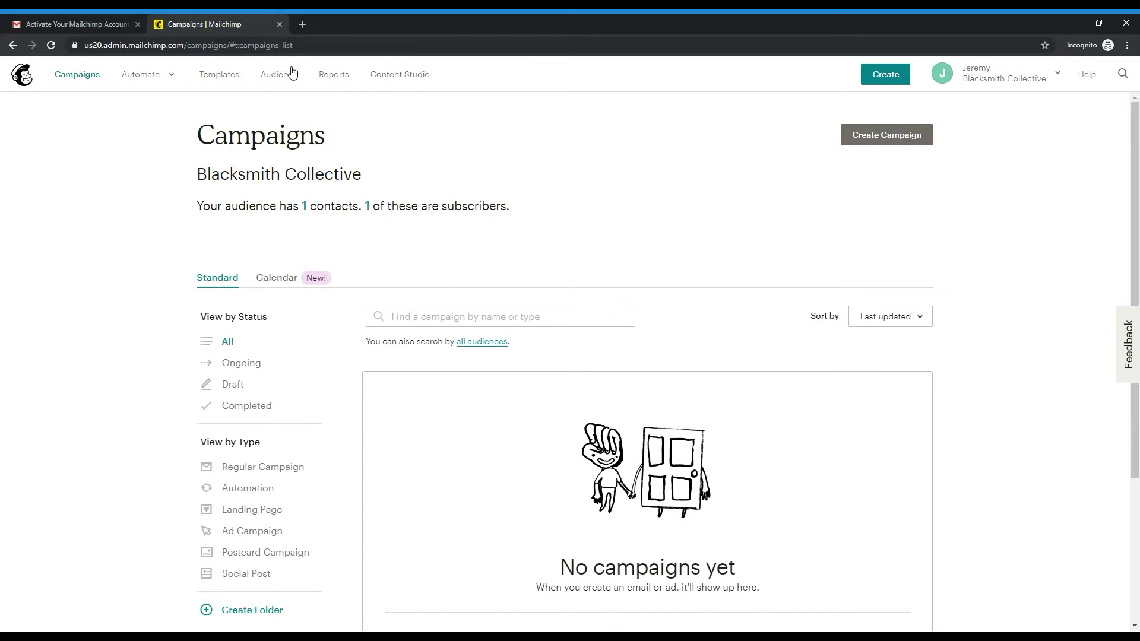
left_click(156, 79)
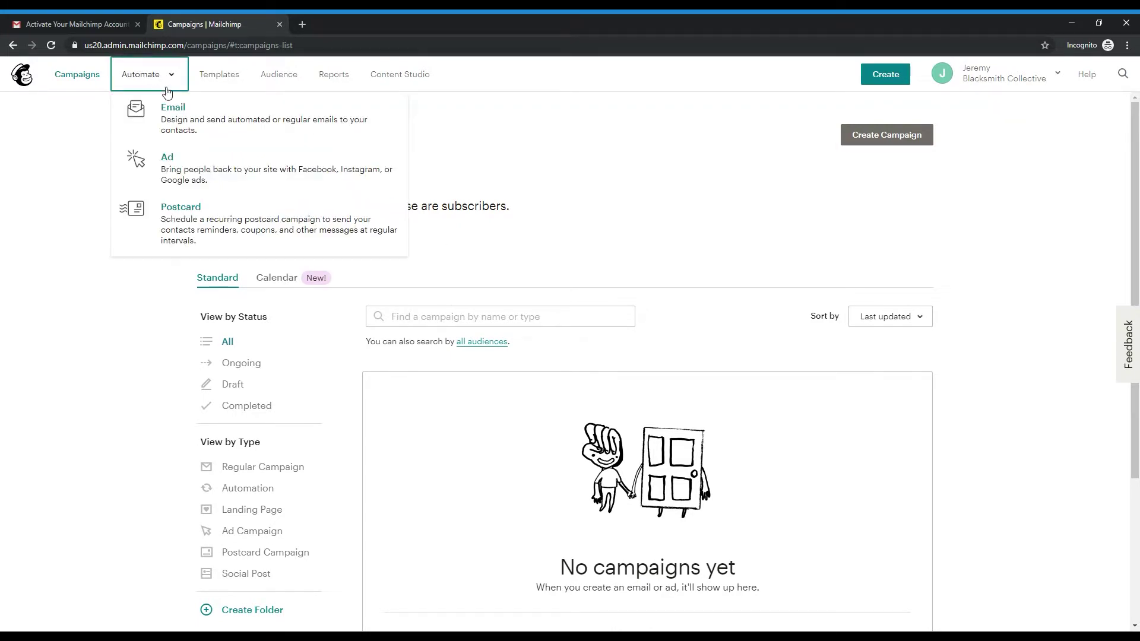
left_click(230, 78)
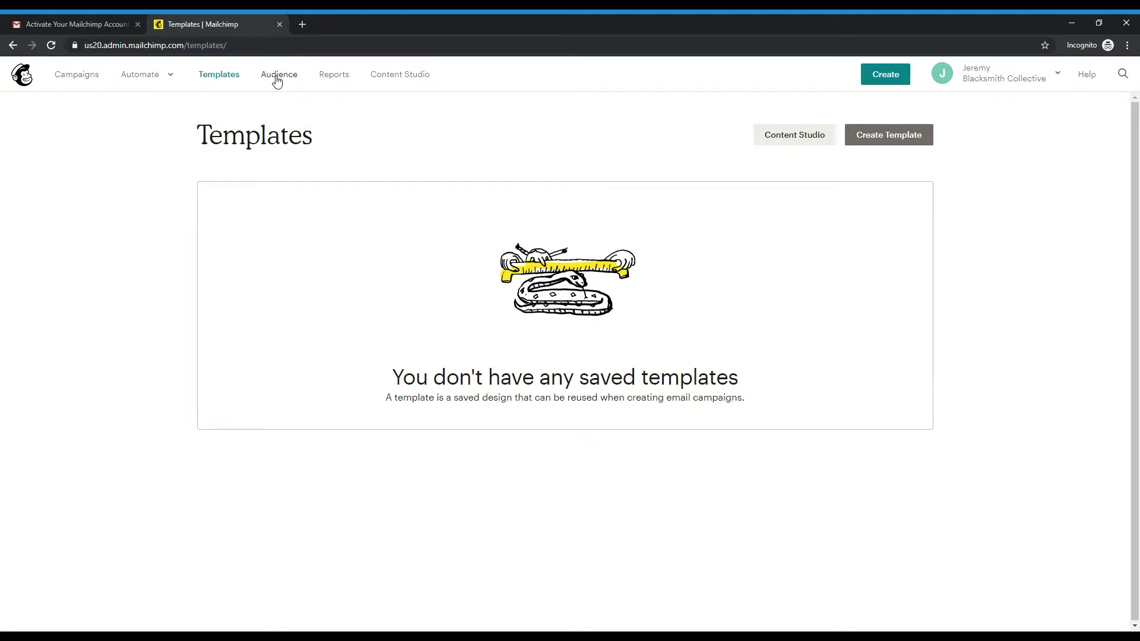
left_click(276, 78)
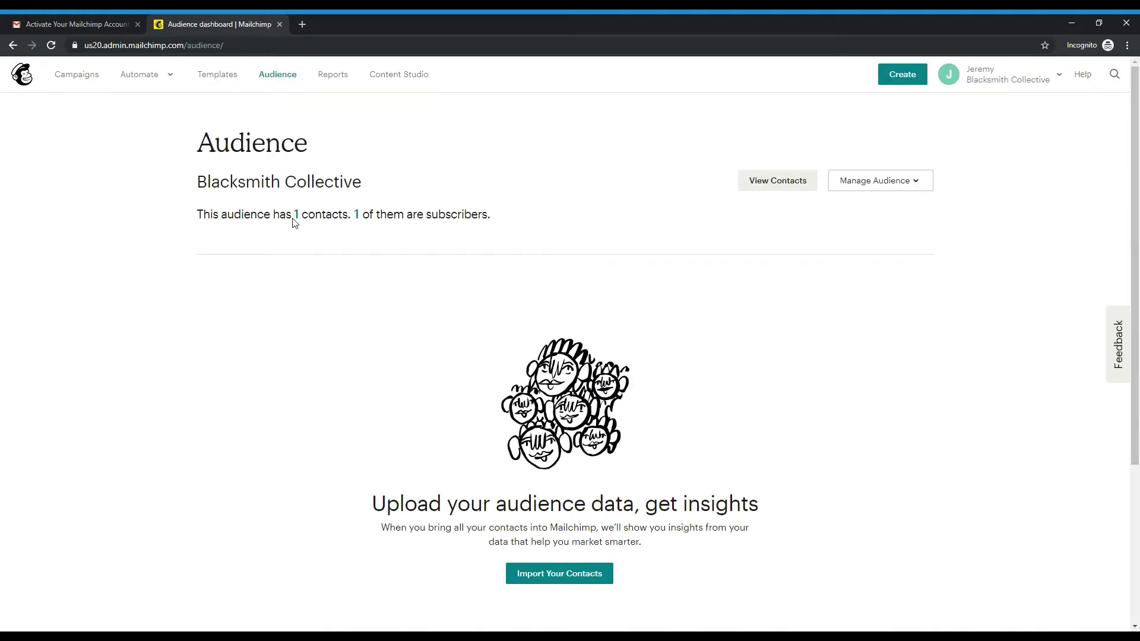
left_click(341, 80)
scroll(507, 416, "down", 1)
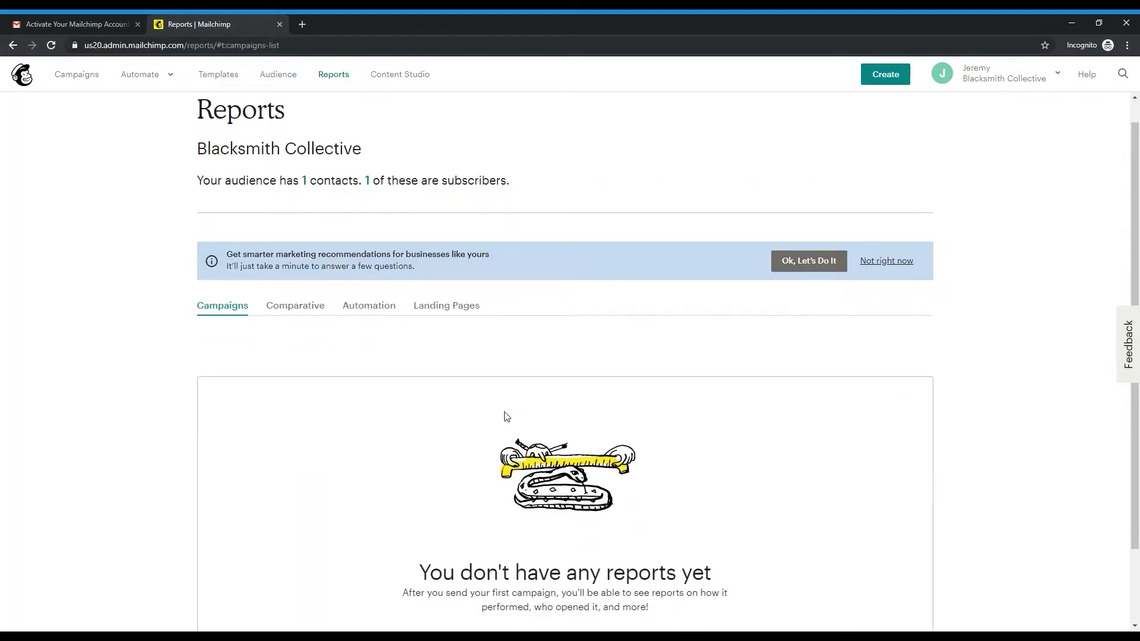
scroll(506, 416, "down", 1)
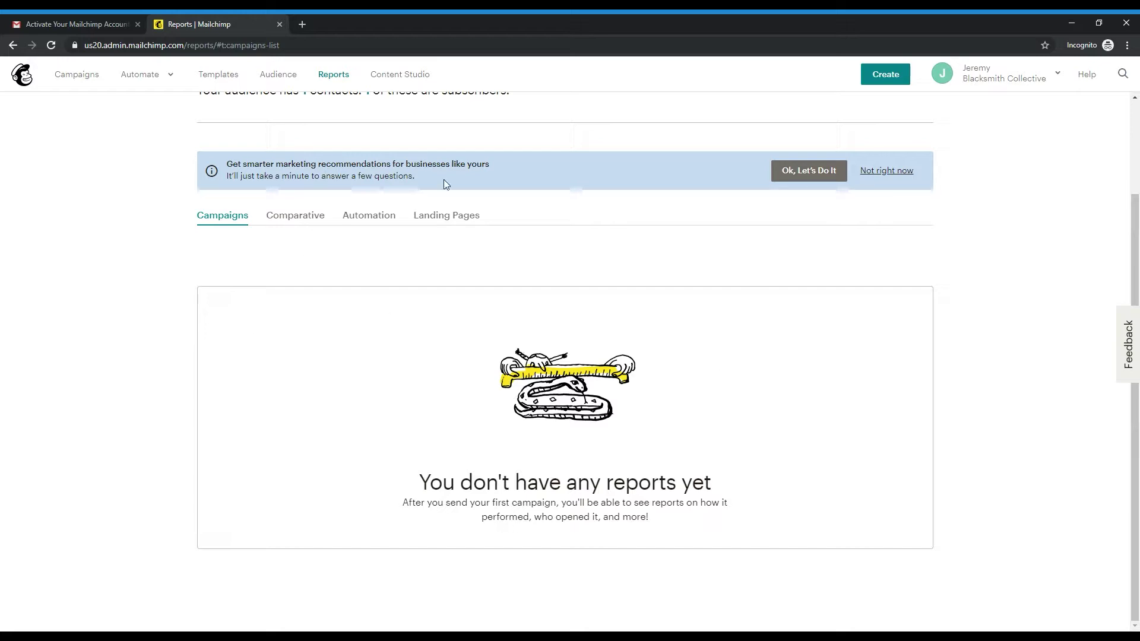
scroll(496, 222, "up", 2)
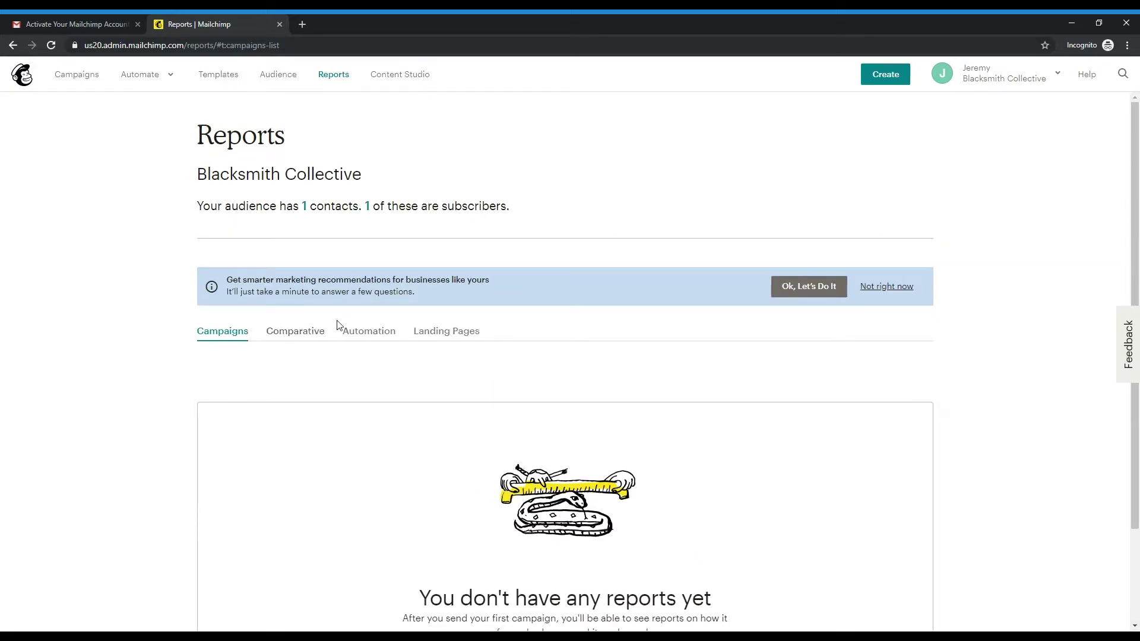
left_click(399, 74)
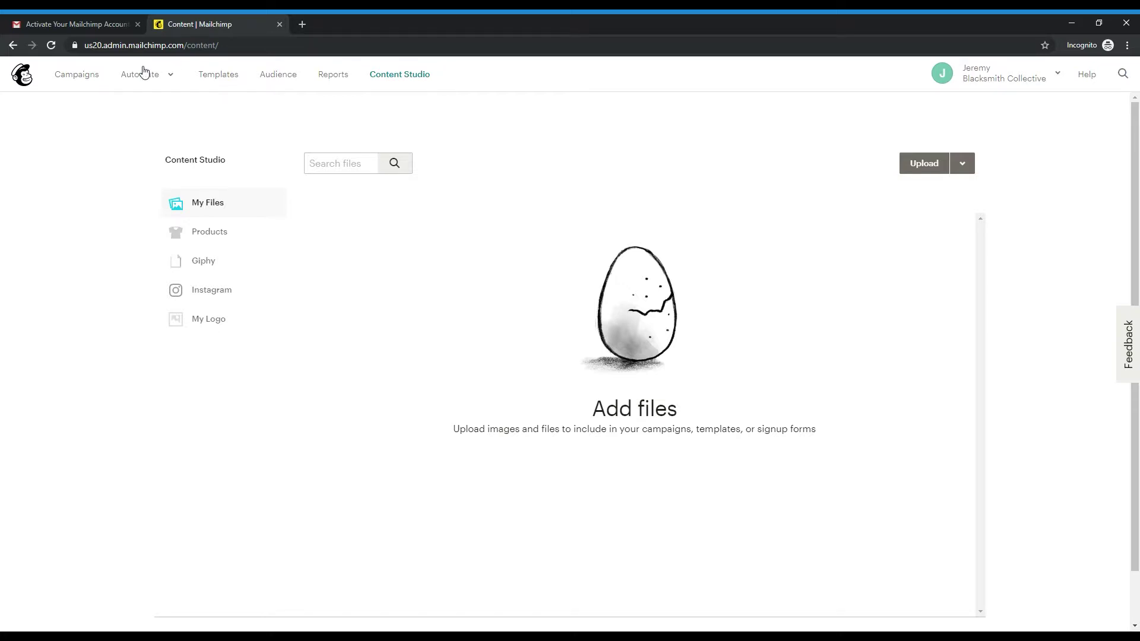
left_click(83, 74)
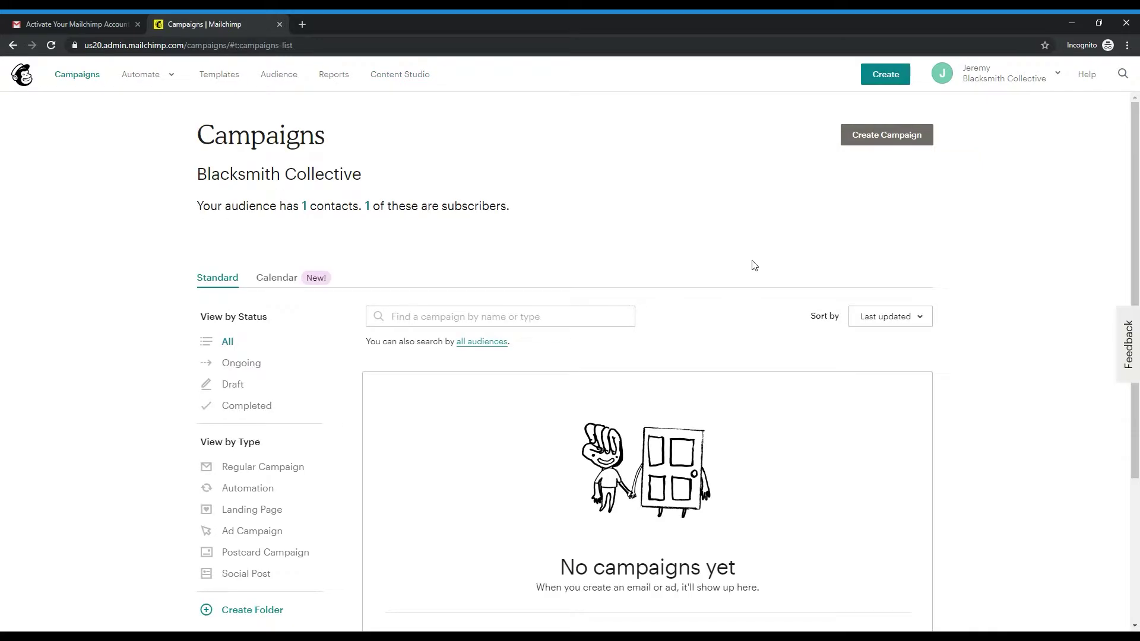
scroll(902, 295, "down", 3)
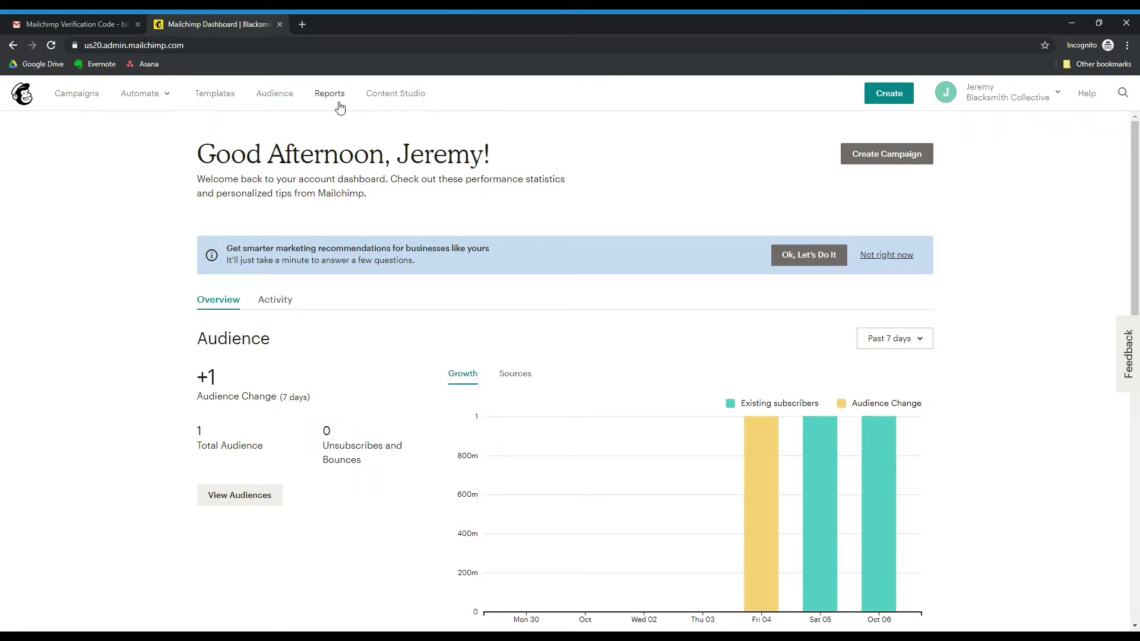
Go to the Audience dashboard and open the Manage Audience menu.
left_click(274, 95)
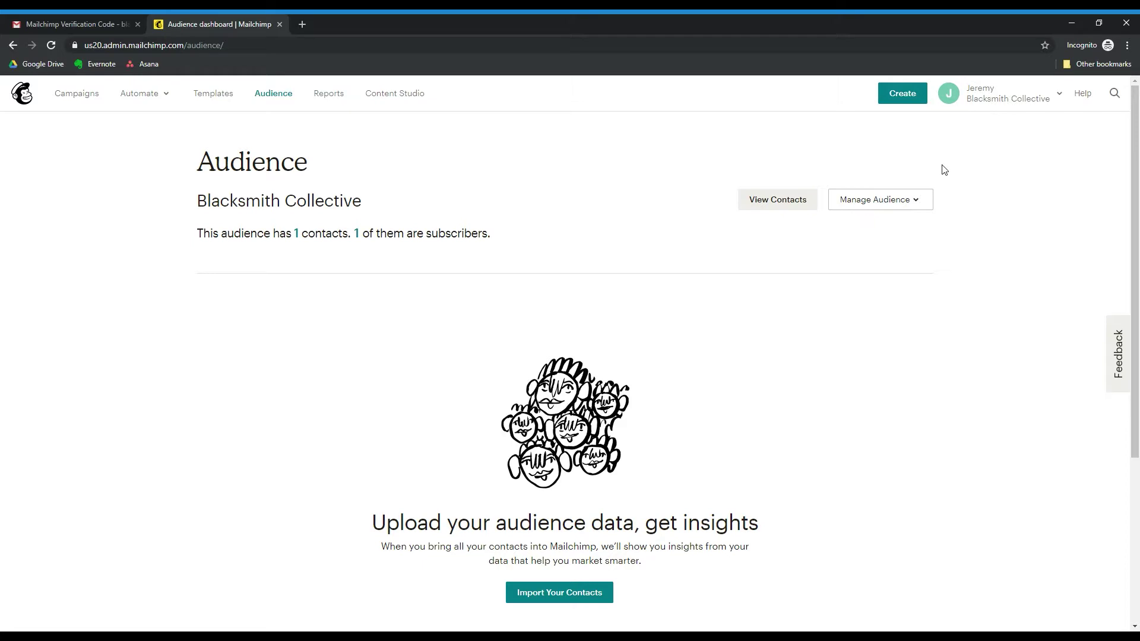
left_click(924, 204)
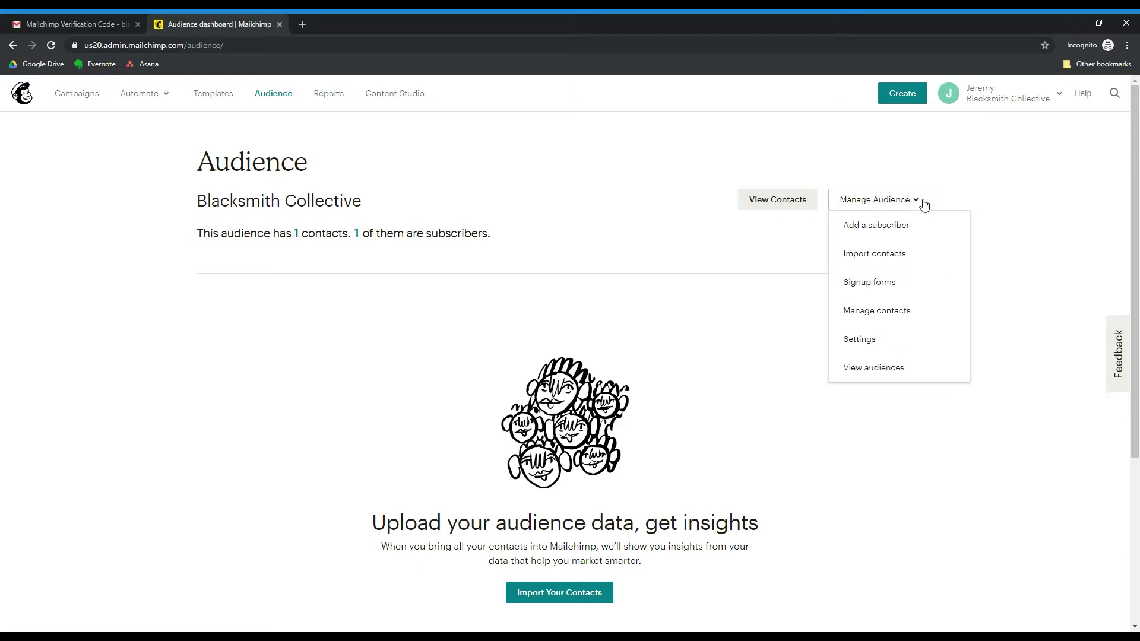
Open the Form builder for the Blacksmith Collective signup form and scroll its preview.
left_click(870, 283)
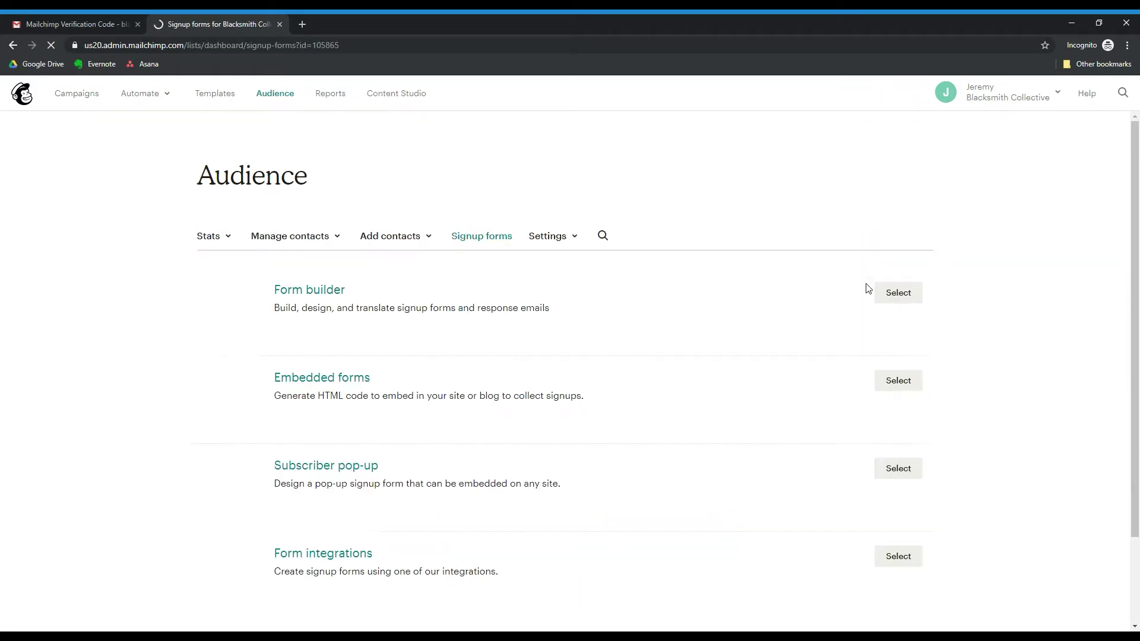
scroll(730, 278, "down", 2)
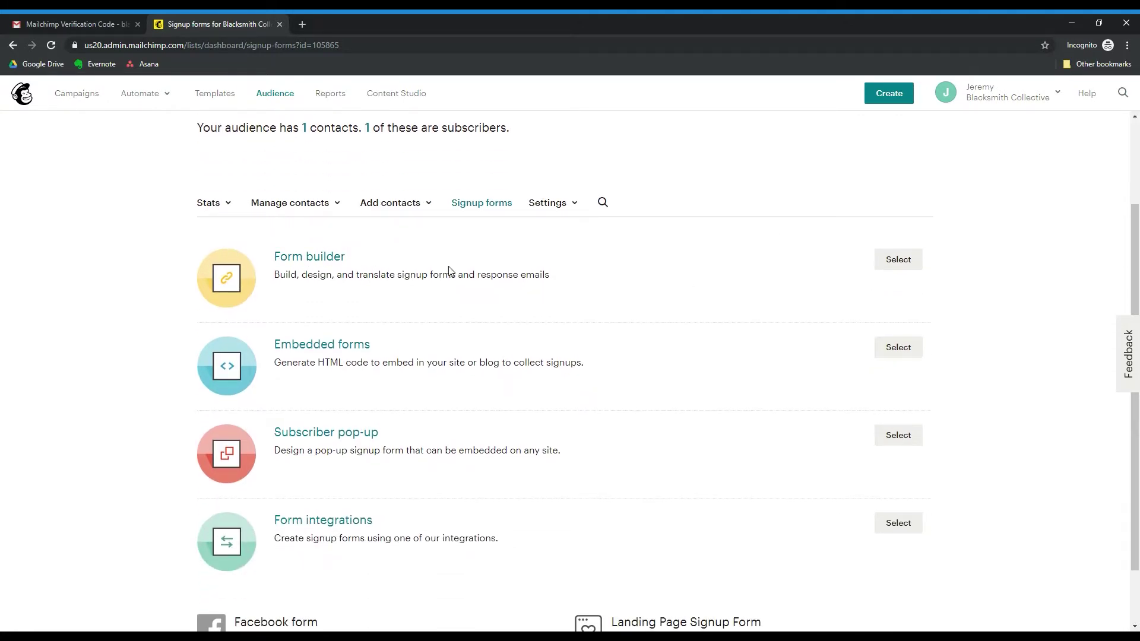
left_click(898, 260)
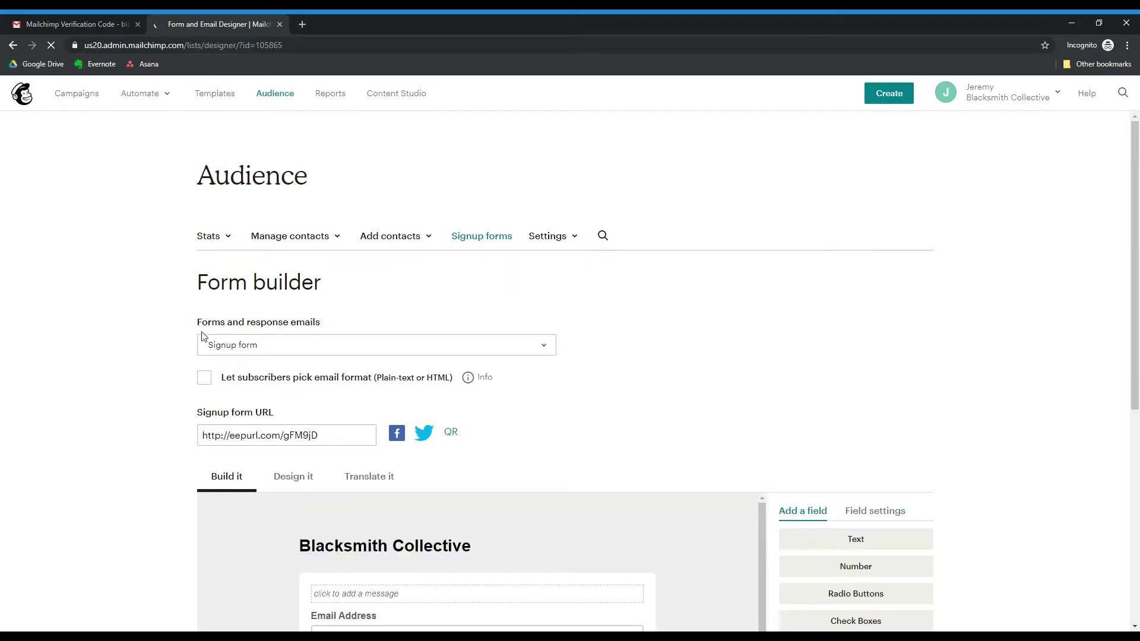
scroll(682, 368, "down", 7)
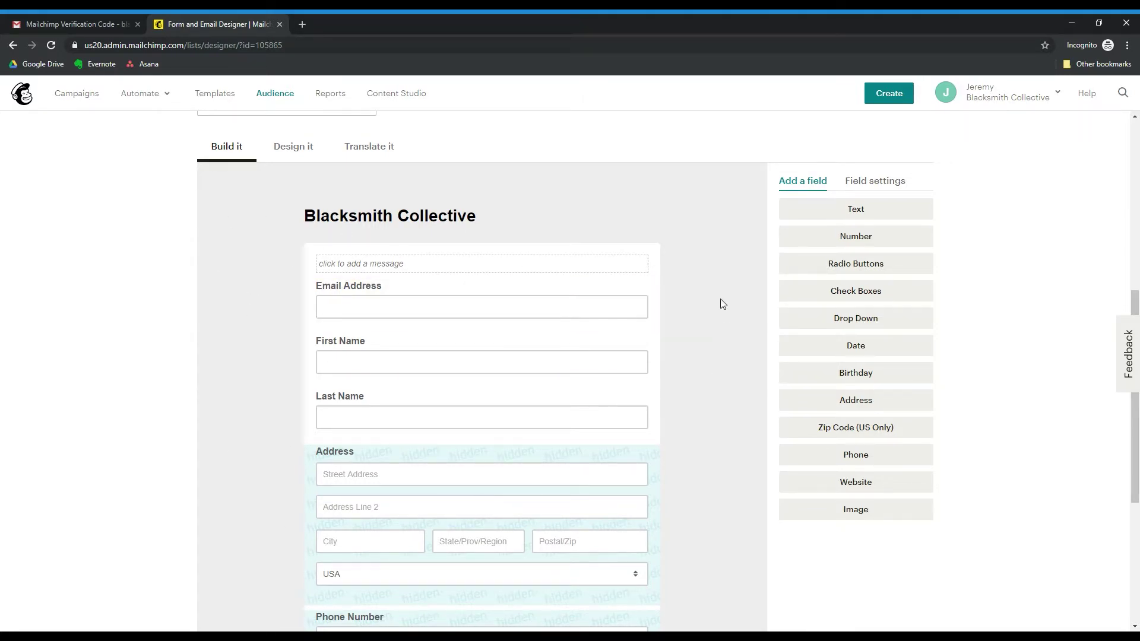
scroll(690, 360, "down", 5)
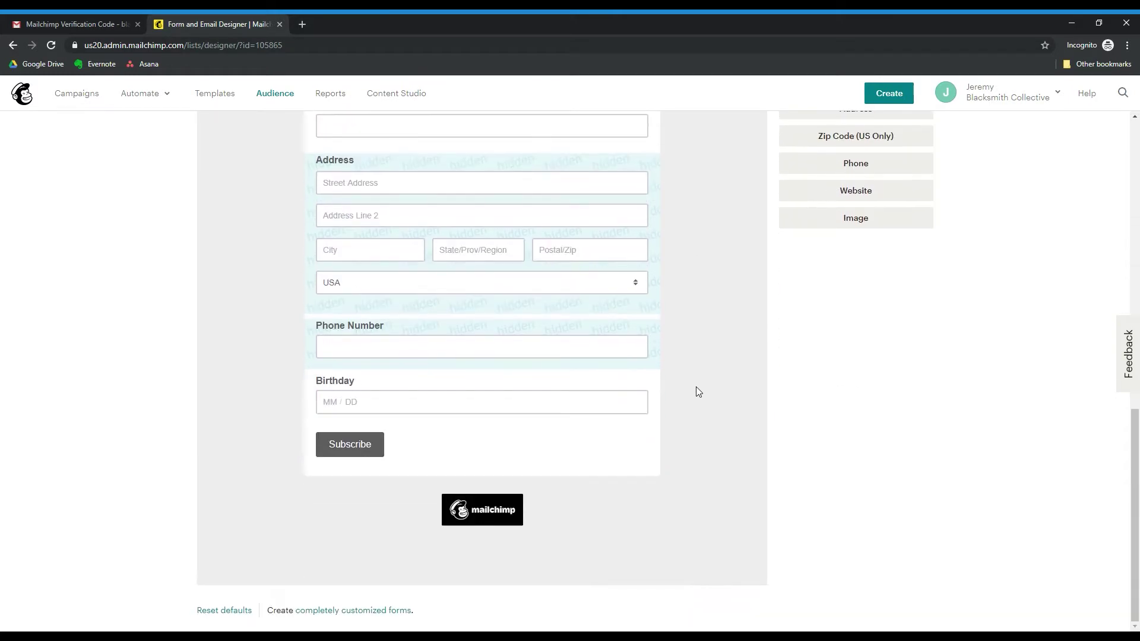
scroll(696, 386, "up", 4)
scroll(697, 394, "up", 1)
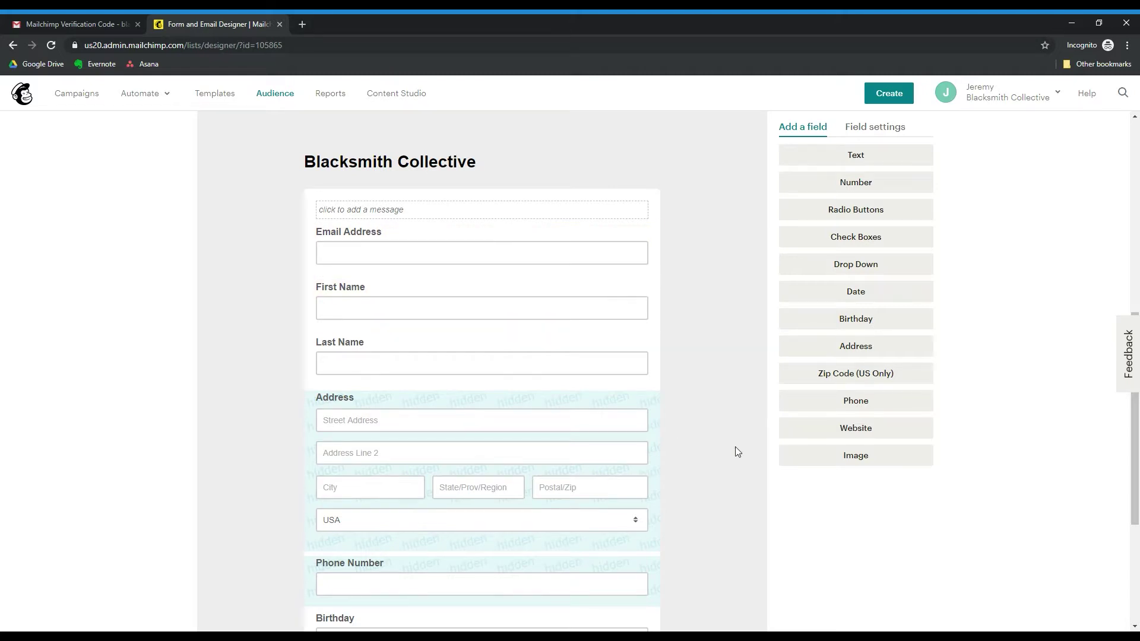
scroll(713, 421, "down", 3)
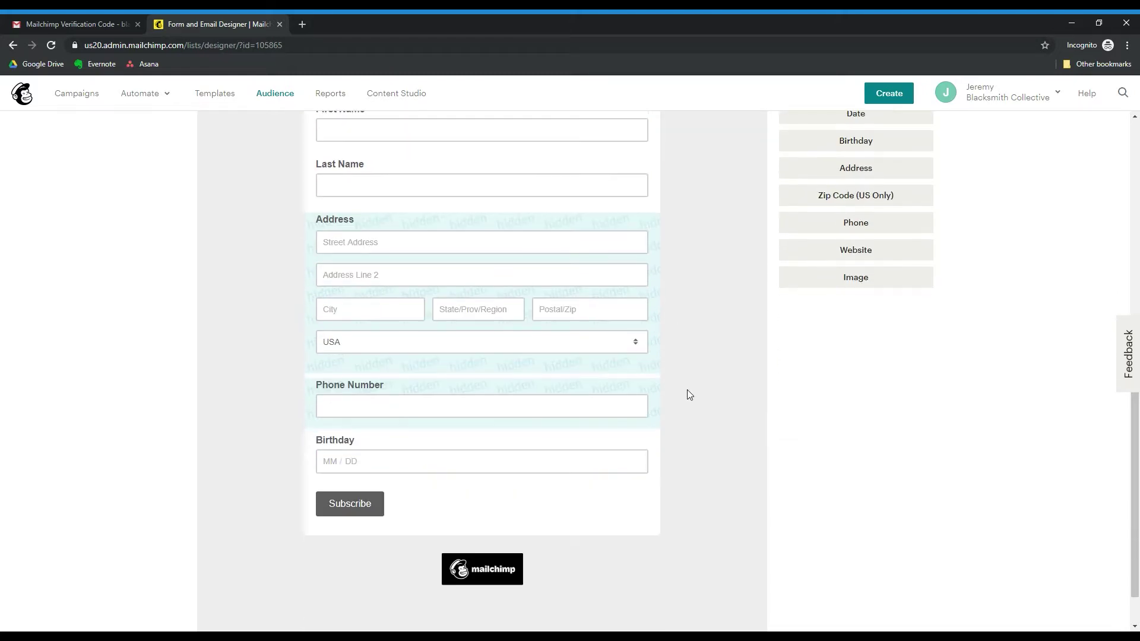
Inspect the hidden Address and Phone Number field settings.
left_click(336, 228)
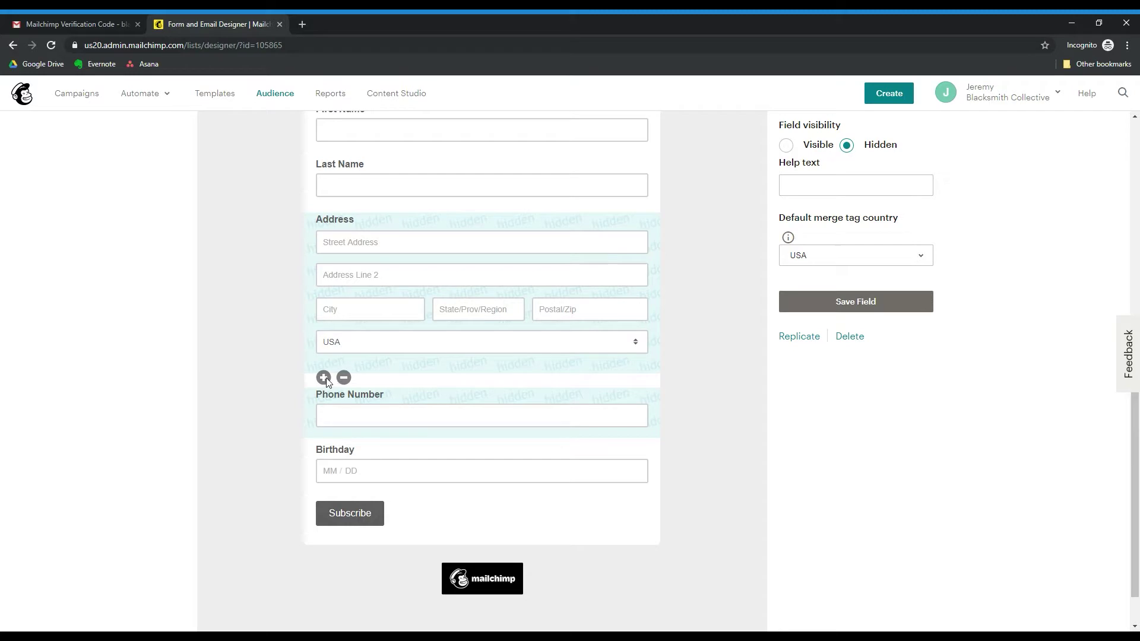
left_click(426, 410)
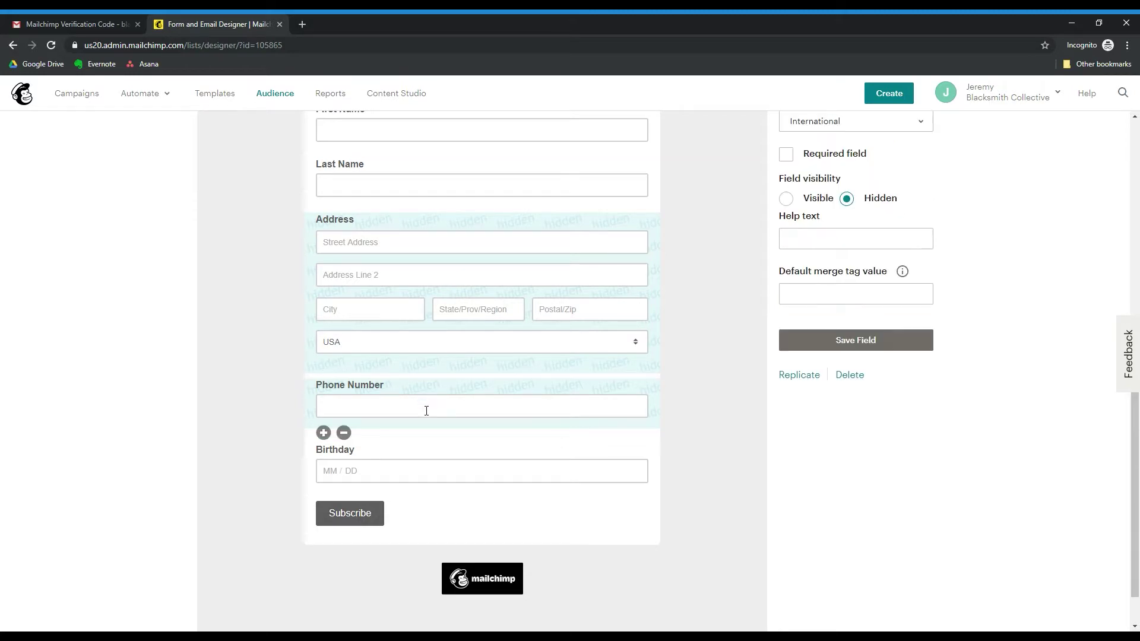
left_click(386, 373)
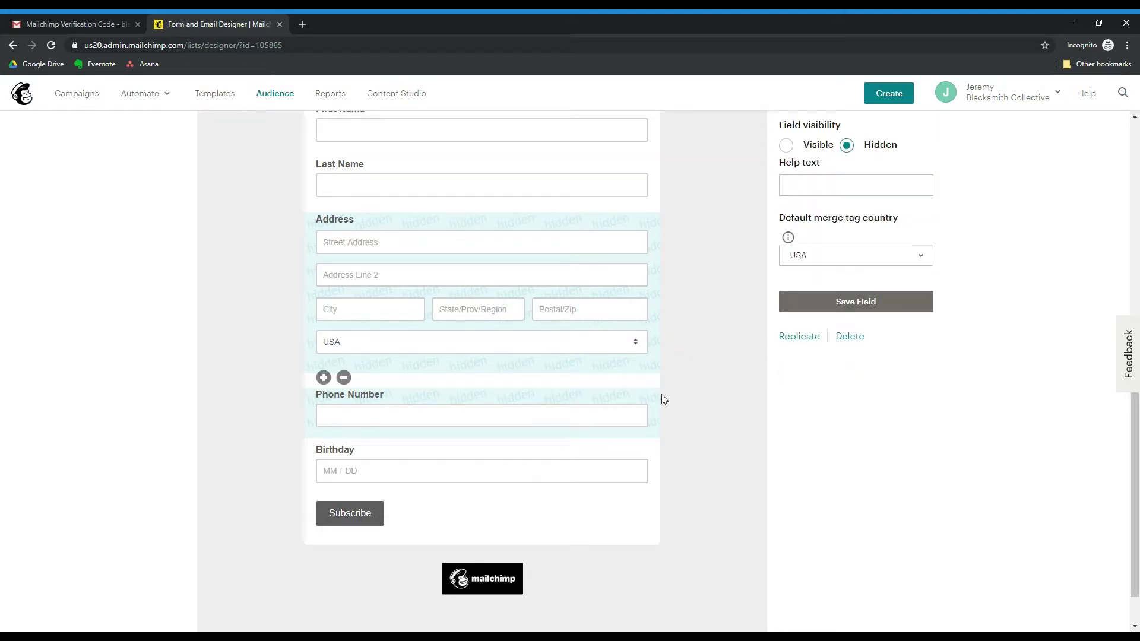
left_click(344, 378)
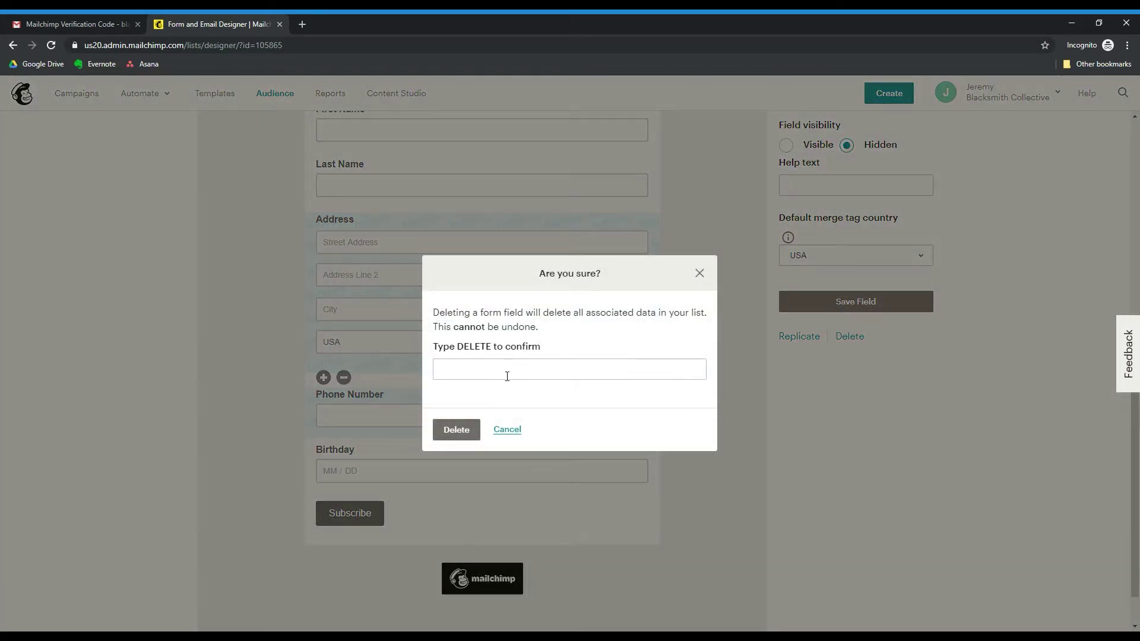
left_click(502, 377)
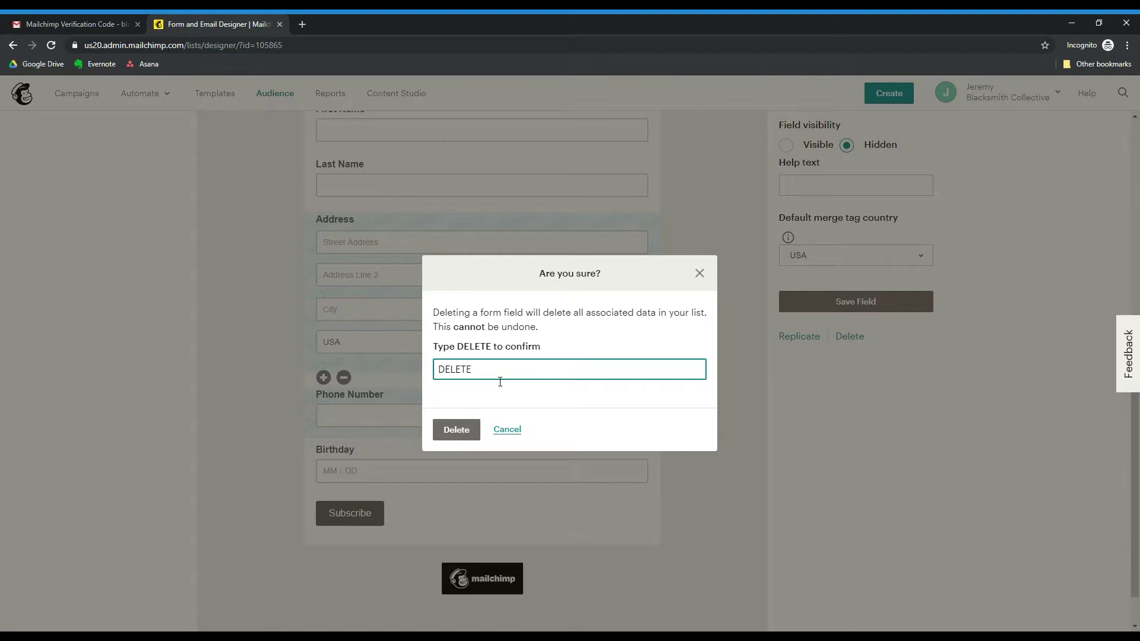
left_click(458, 429)
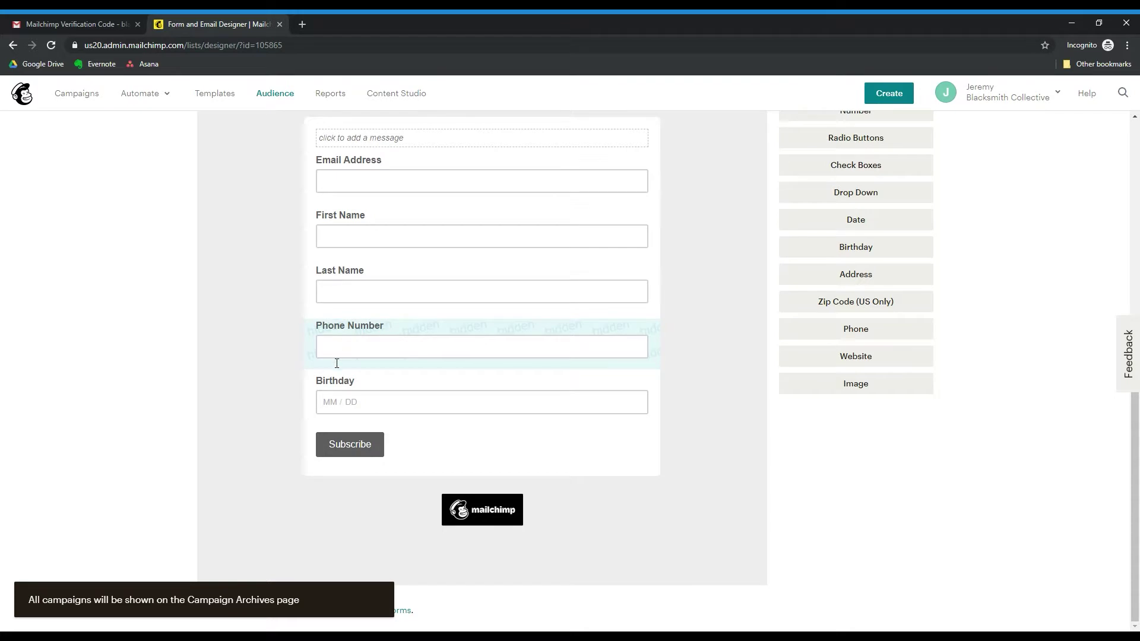
left_click(339, 367)
left_click(343, 374)
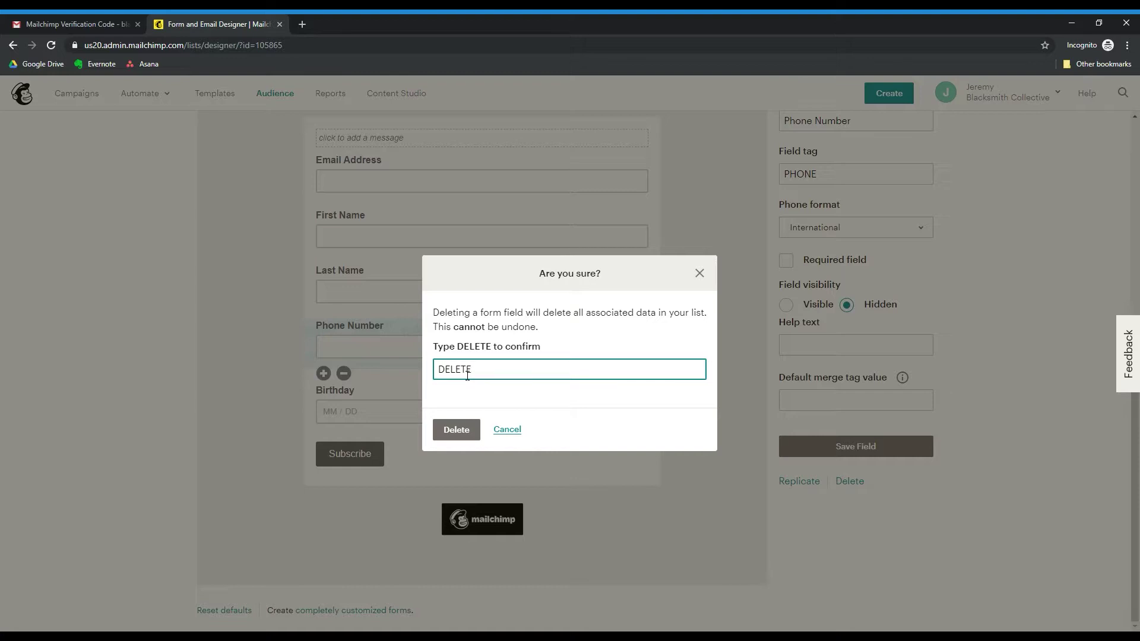
left_click(460, 431)
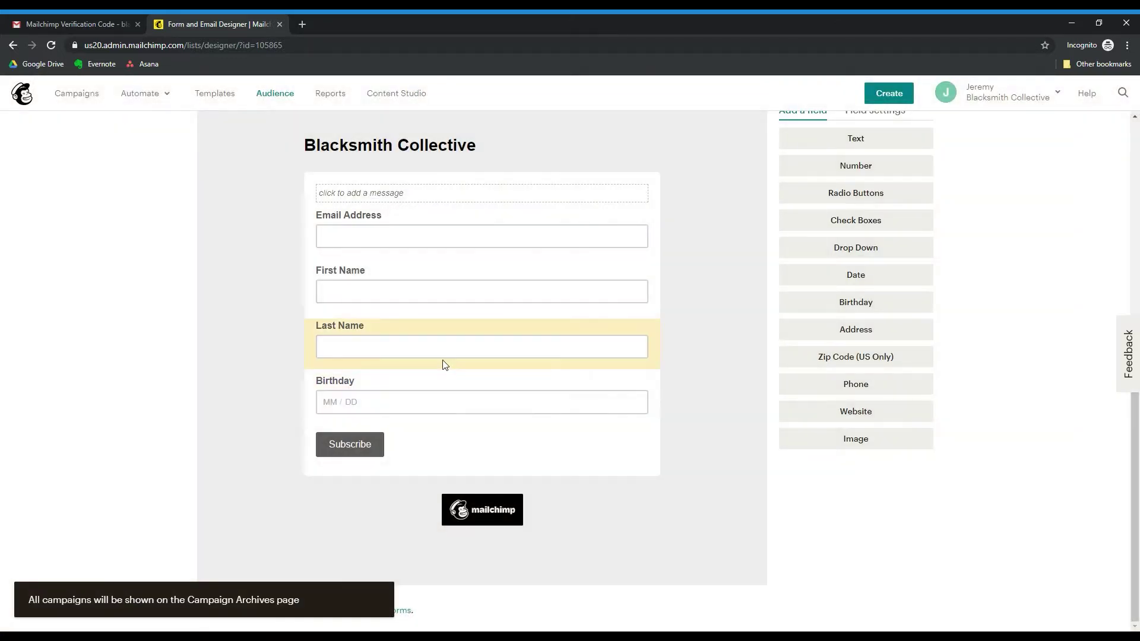
left_click(427, 420)
left_click(344, 429)
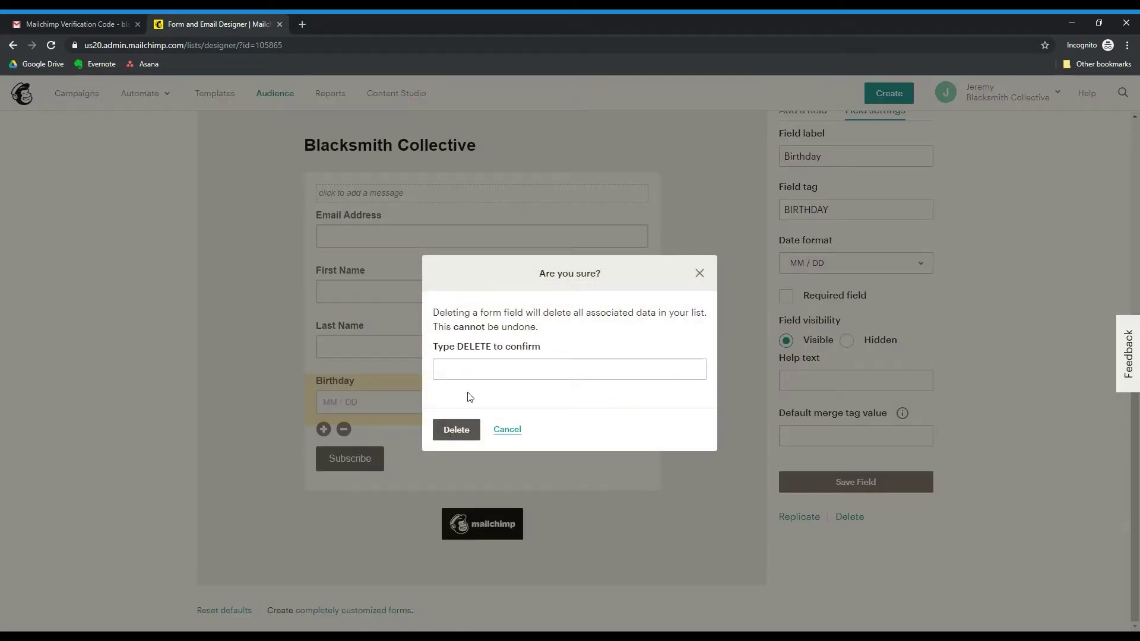
left_click(478, 378)
type("DELETE")
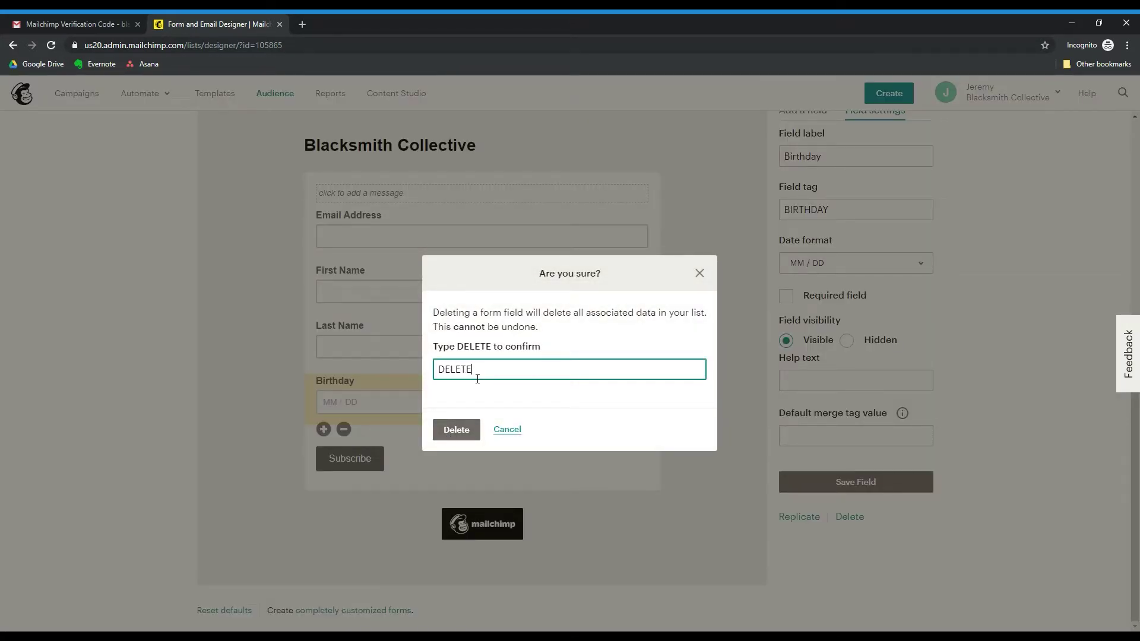
left_click(456, 428)
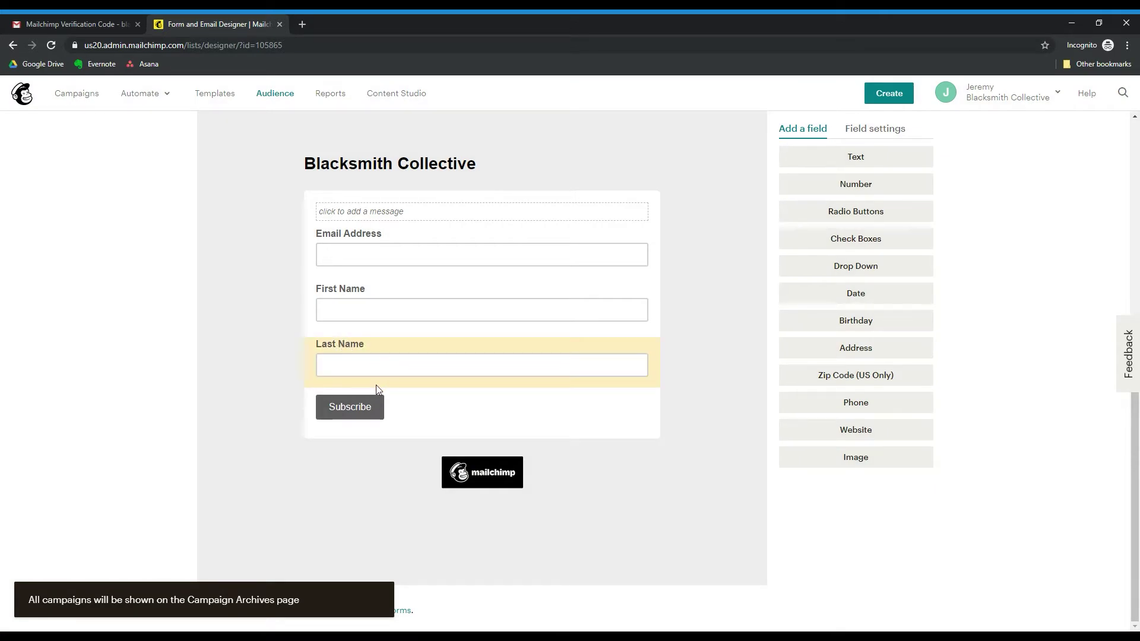
left_click(376, 385)
left_click(344, 392)
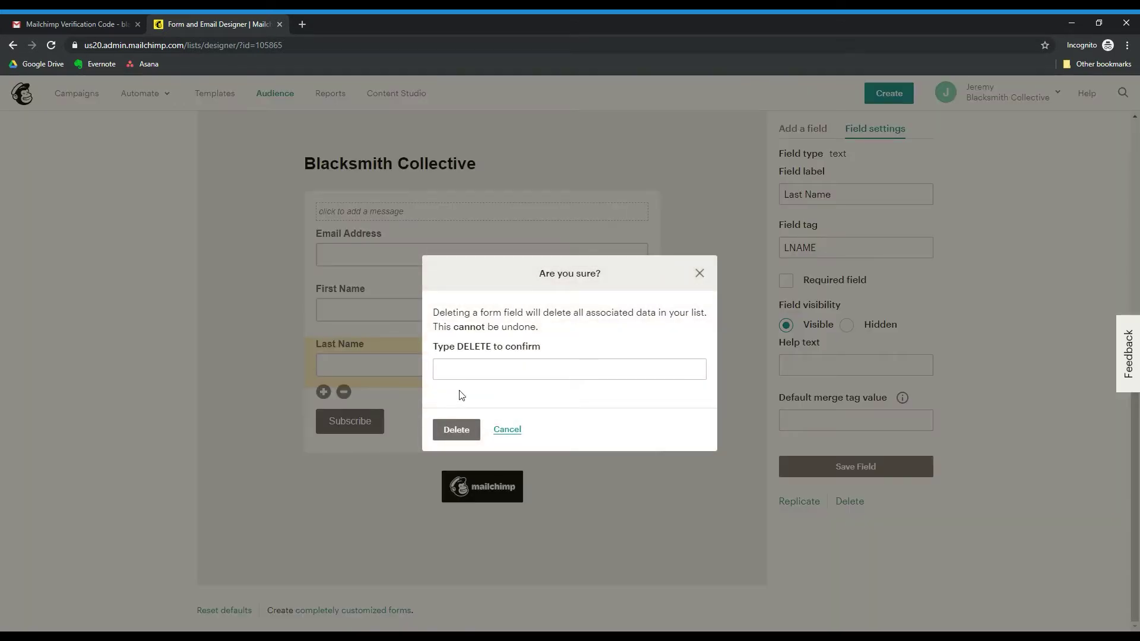
left_click(478, 374)
type("DE")
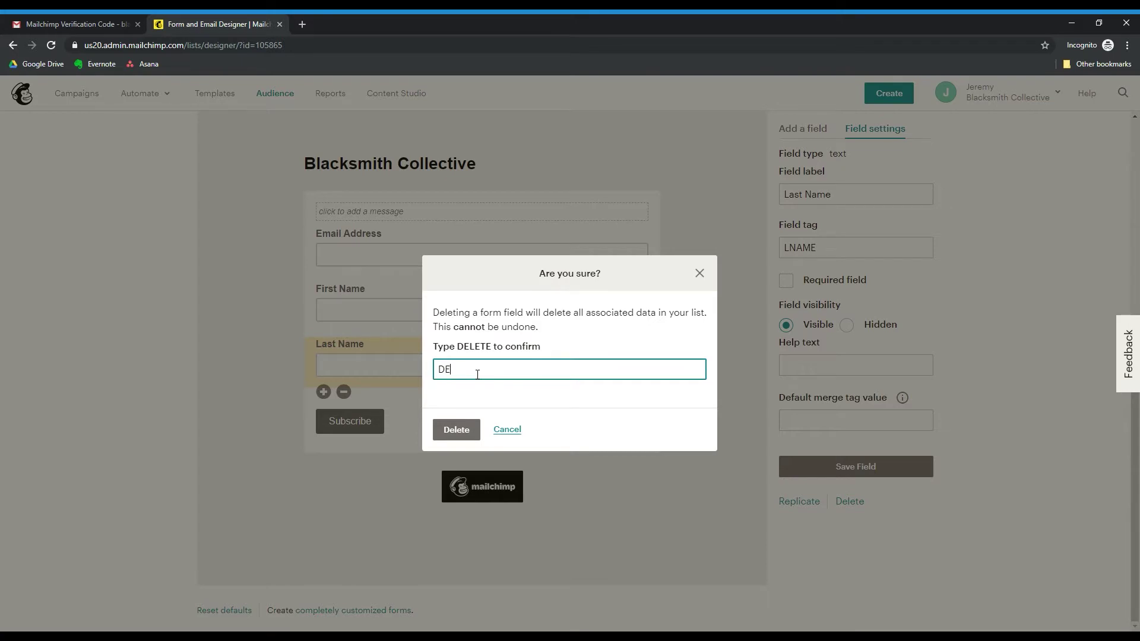
type("LETE")
left_click(457, 429)
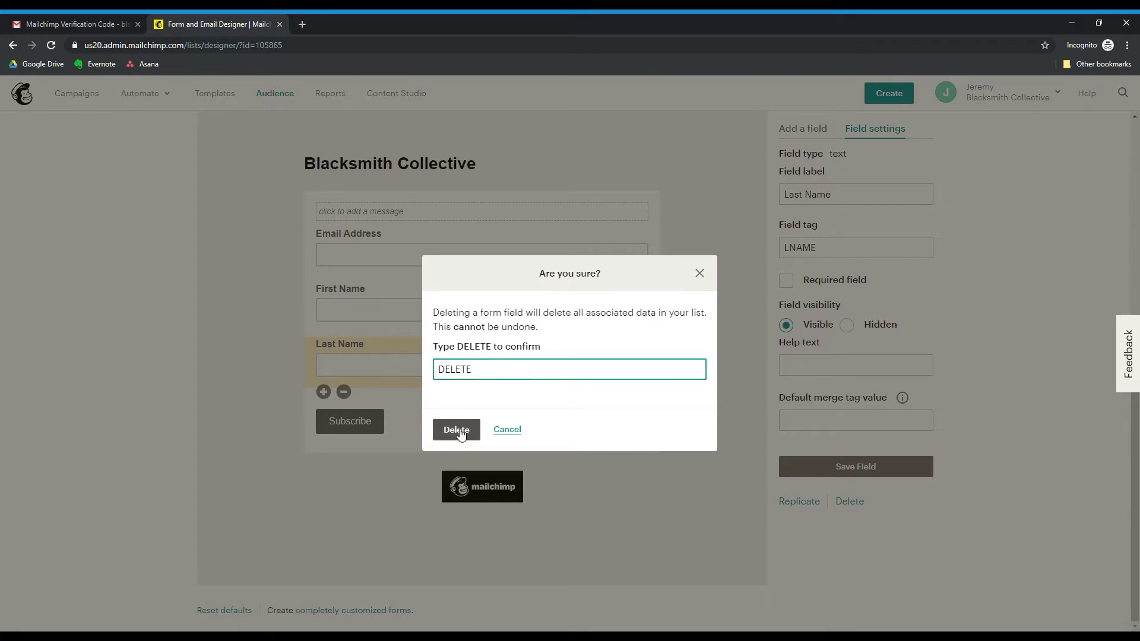
scroll(738, 308, "up", 3)
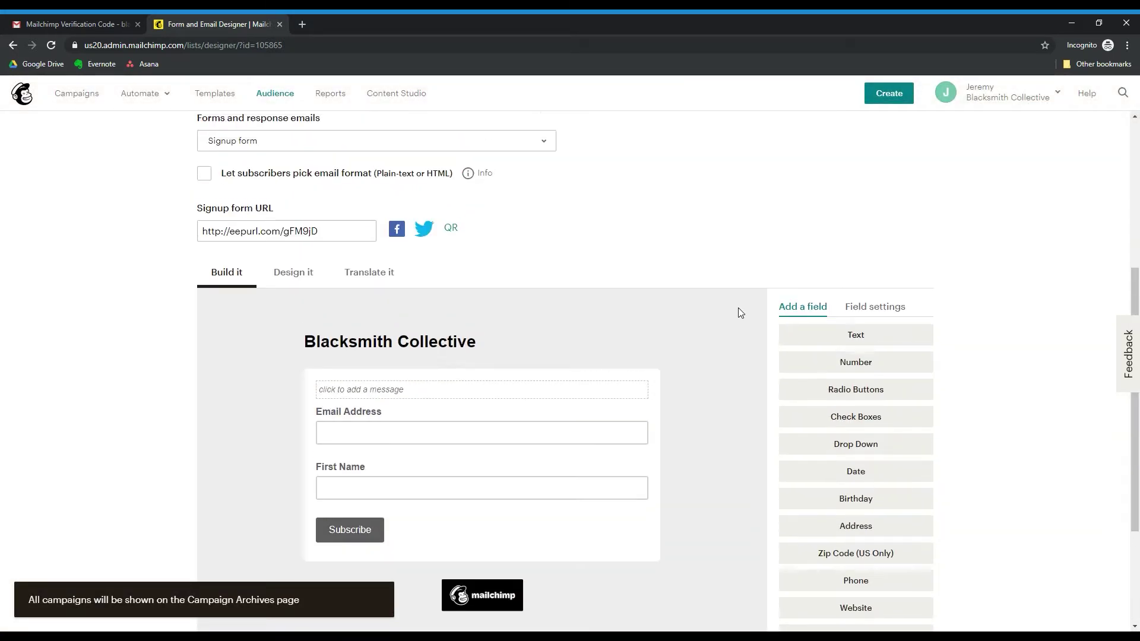
scroll(704, 327, "down", 2)
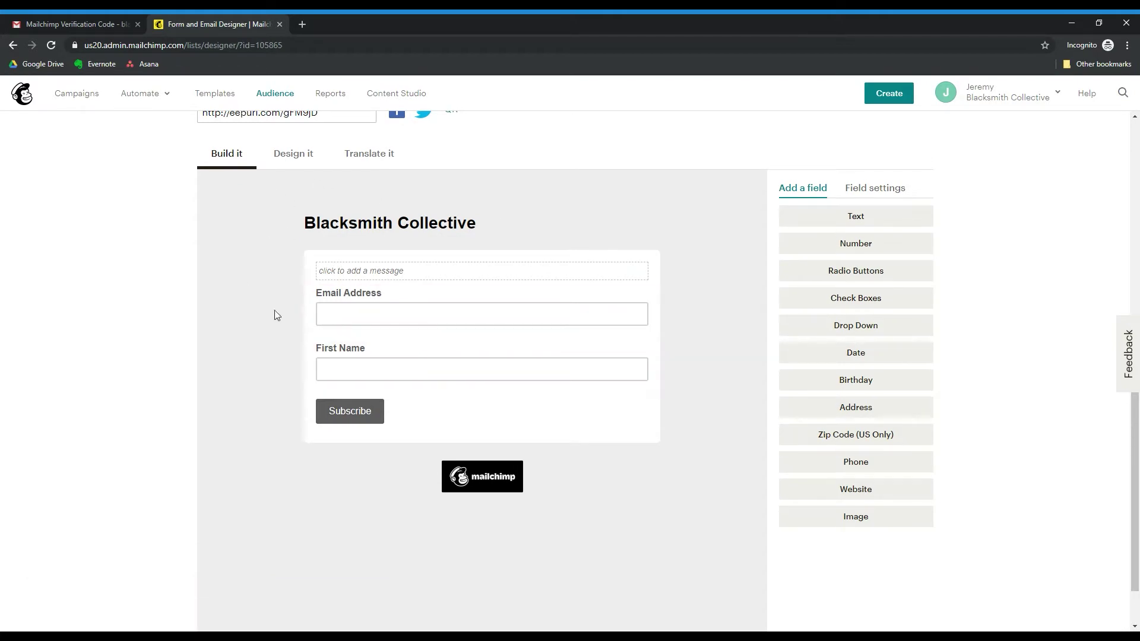
scroll(682, 305, "up", 6)
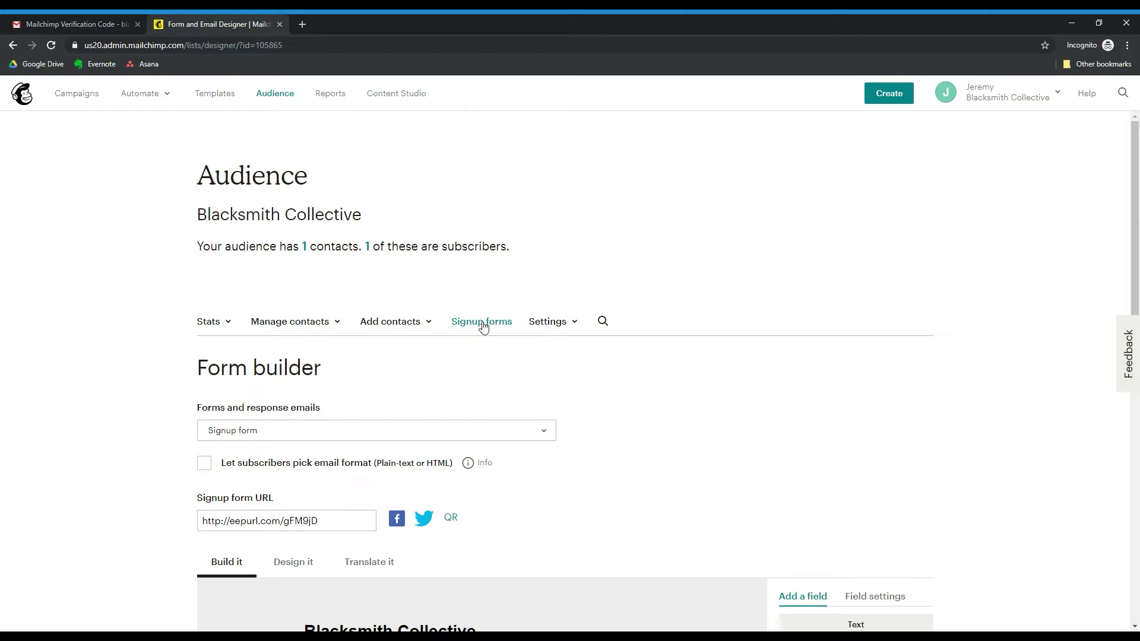
Open the Embedded forms code for the signup form and select all of the embed code.
left_click(482, 321)
scroll(574, 301, "down", 3)
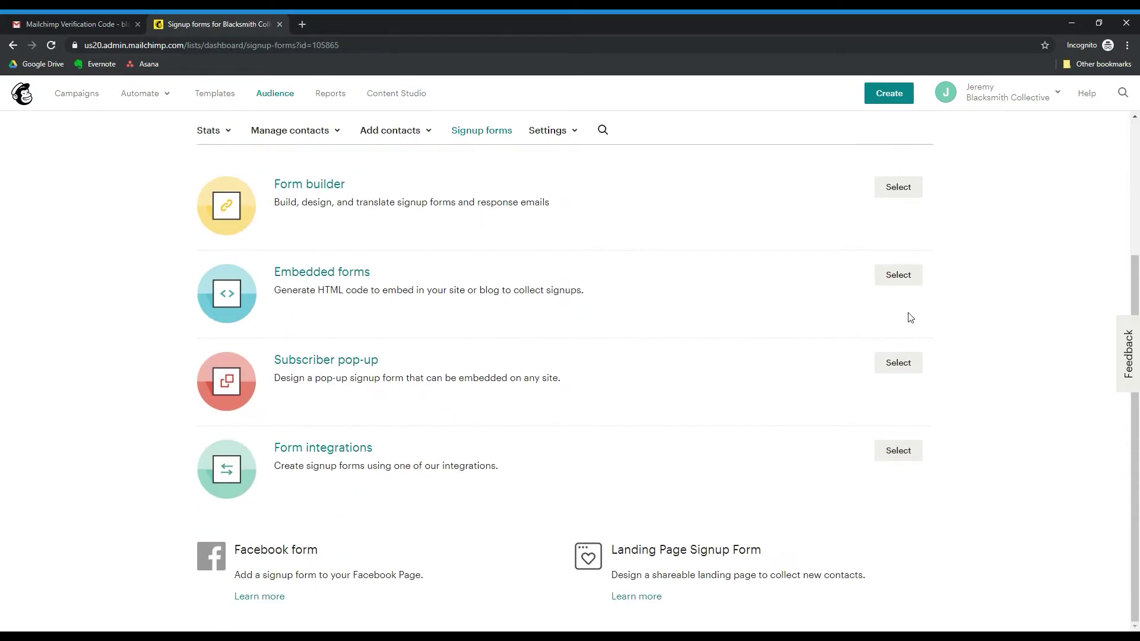
left_click(898, 275)
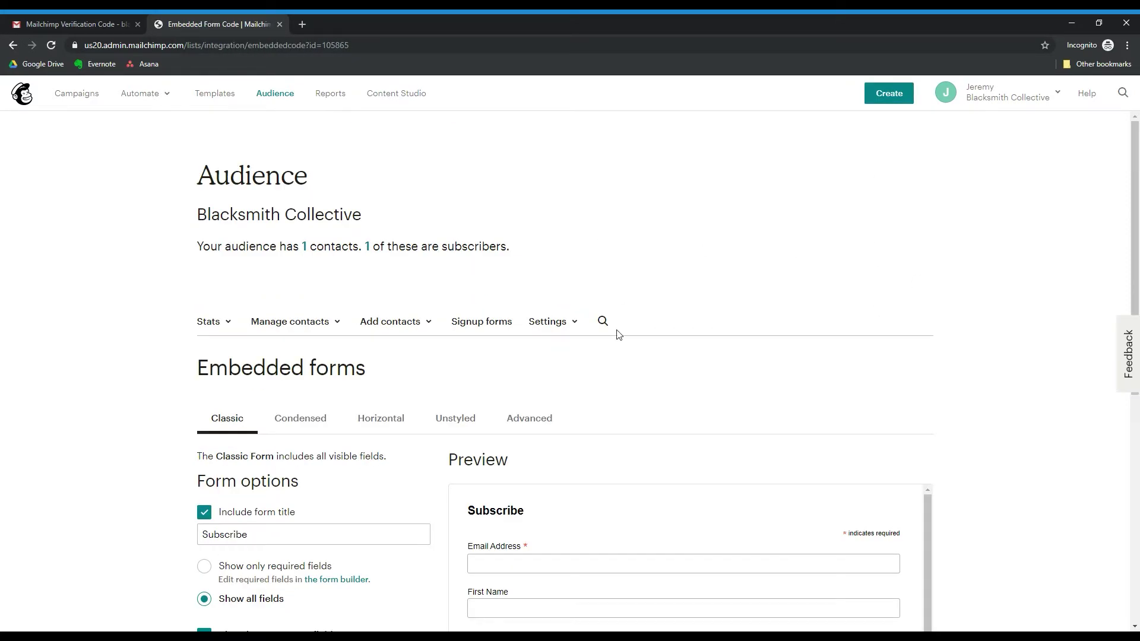
scroll(615, 330, "down", 5)
left_click(497, 497)
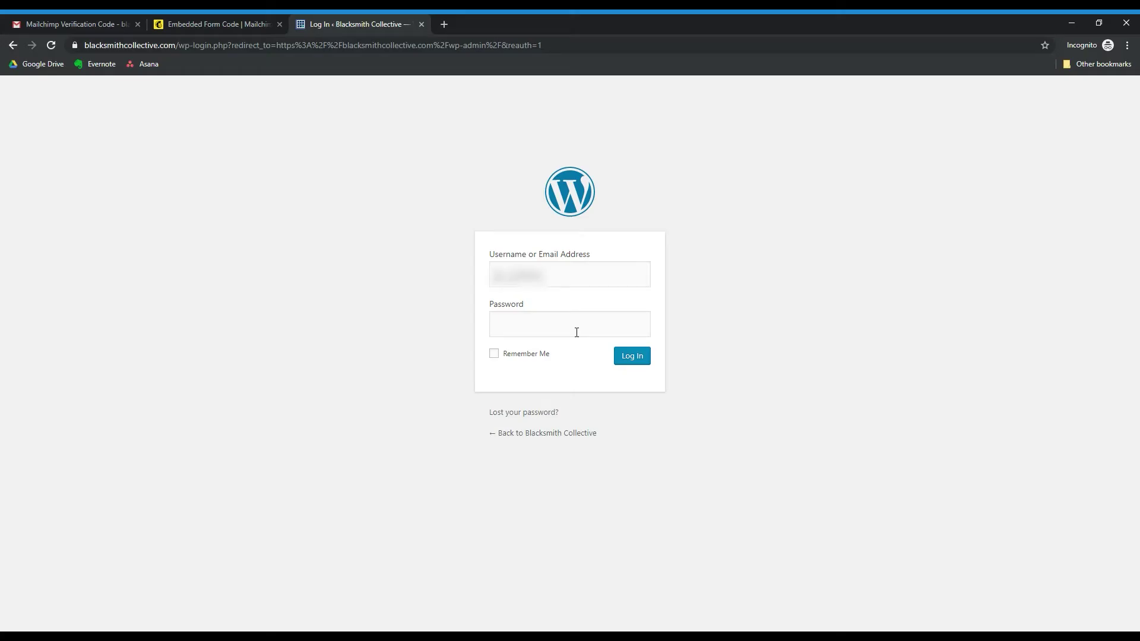
Log in to WordPress by pasting the account password.
left_click(576, 332)
key("ctrl+v")
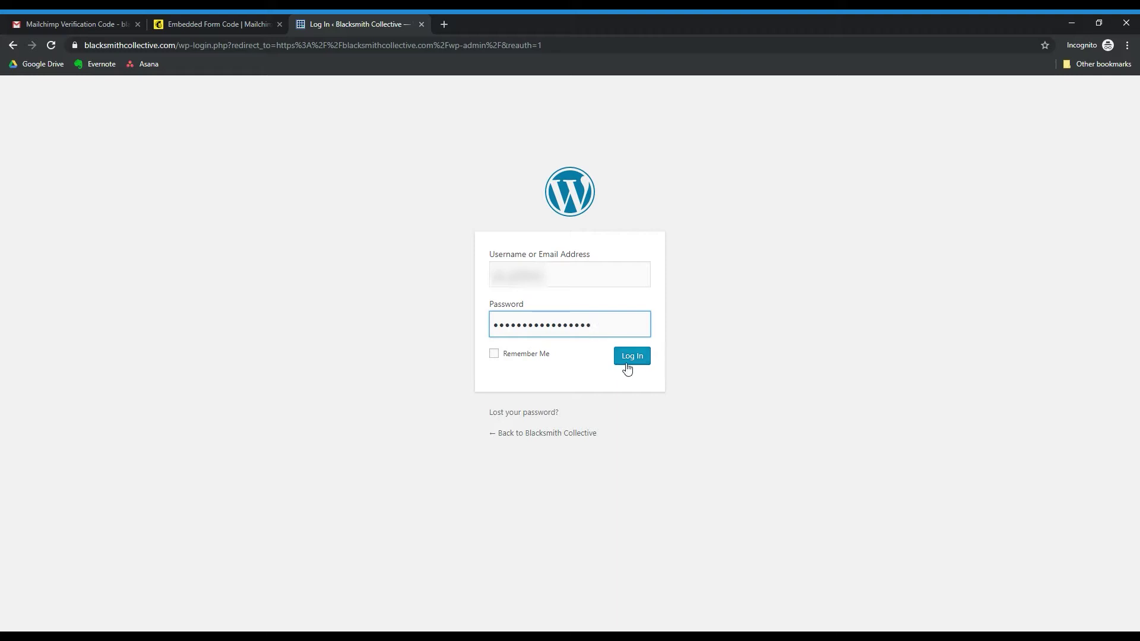
left_click(634, 362)
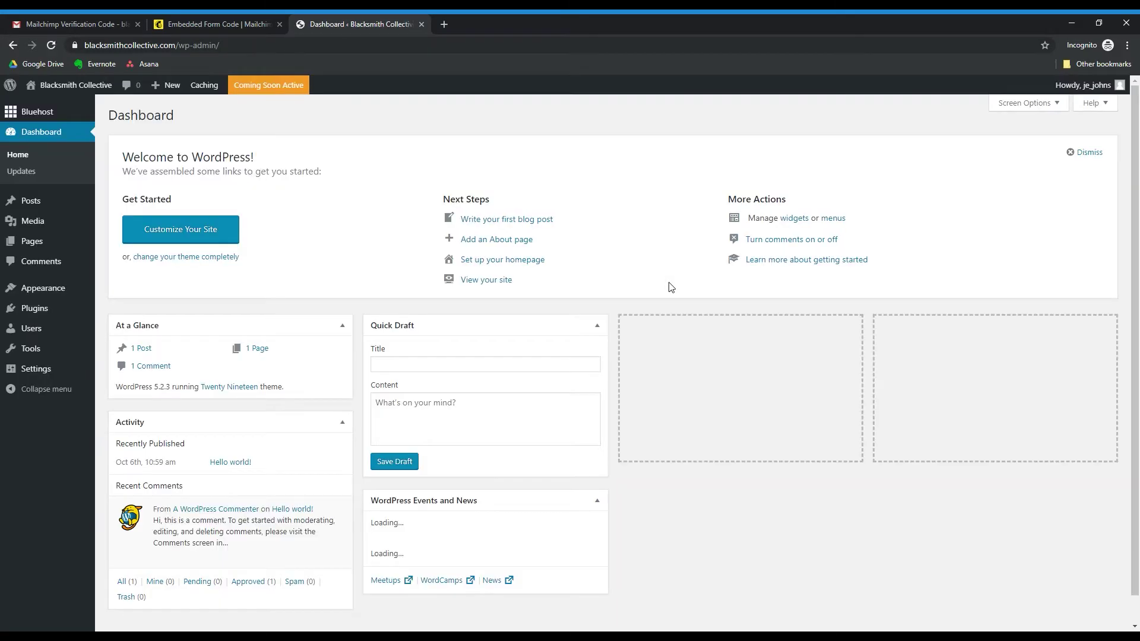
Open the 'Hello world!' post from the Posts list in the block editor.
left_click(37, 201)
mouse_move(158, 204)
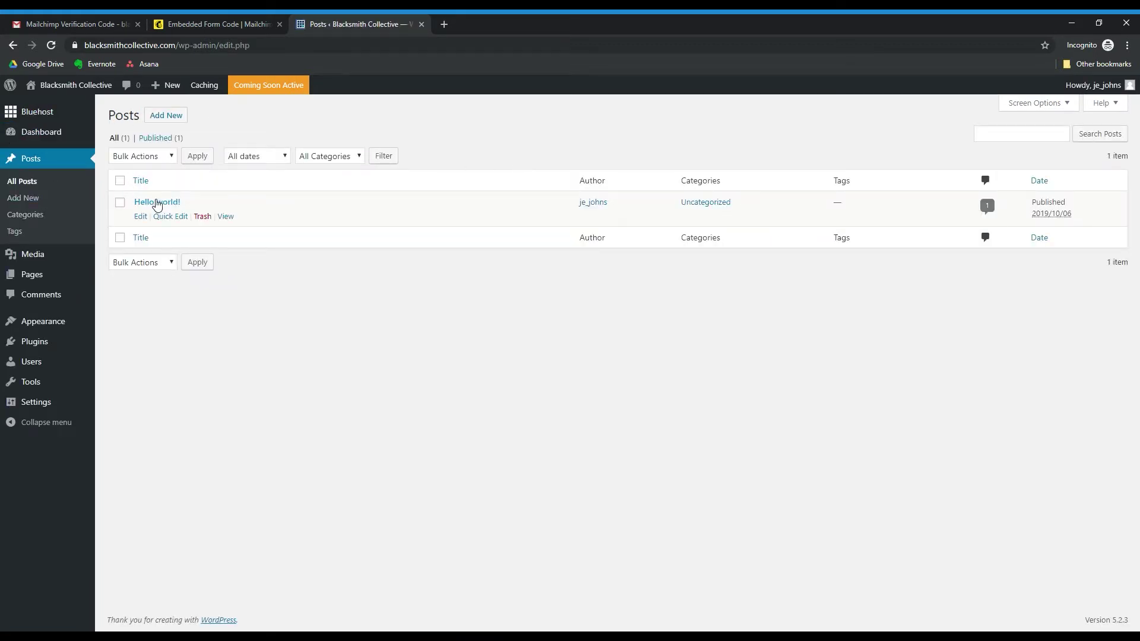
left_click(164, 204)
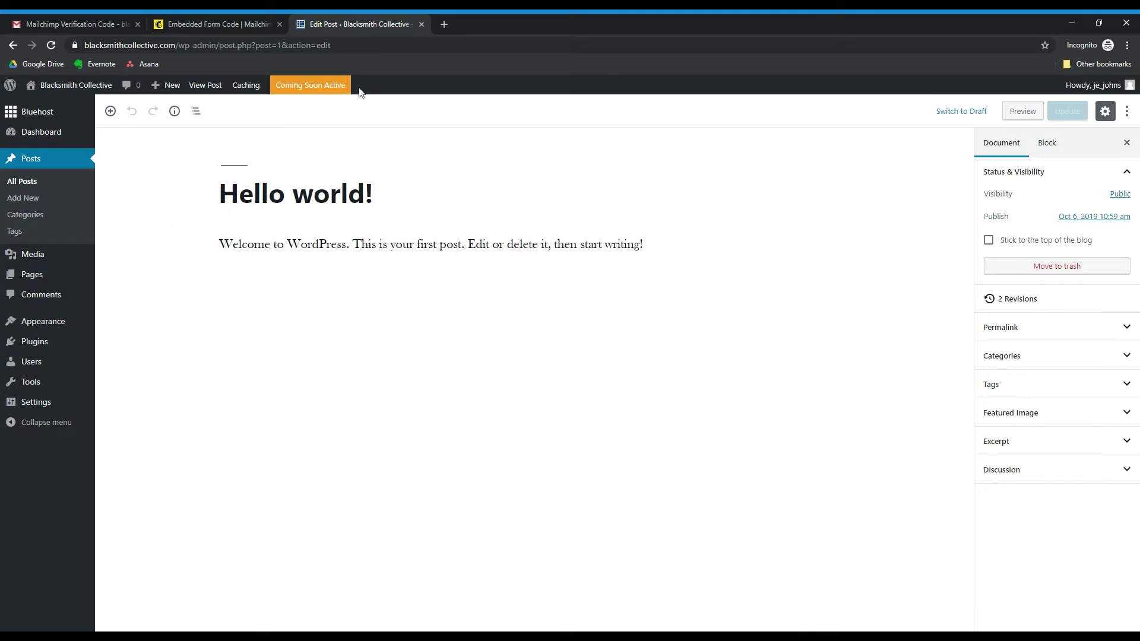
Copy the full signup form code from Mailchimp's Embedded Form Code tab, then return to WordPress.
left_click(213, 25)
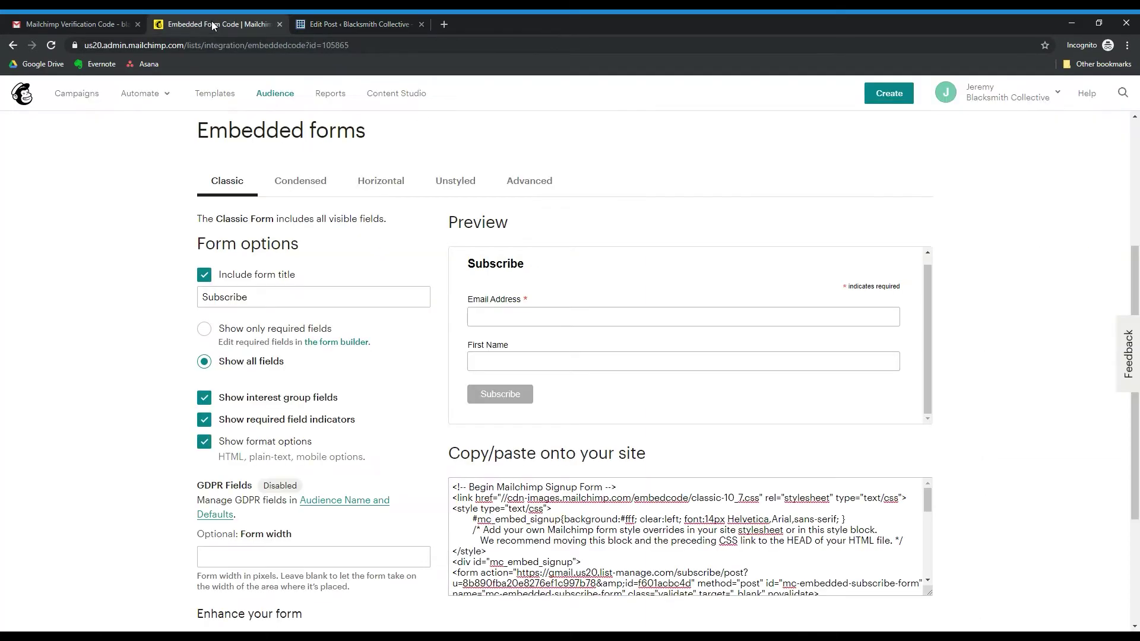
left_click(516, 495)
key("ctrl+c")
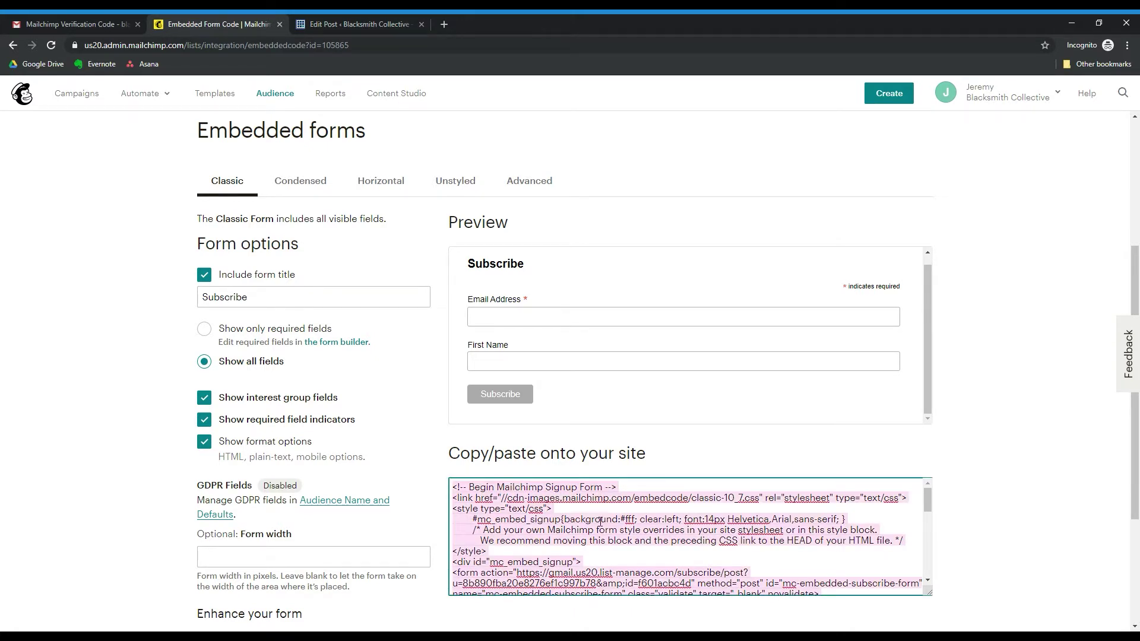
left_click(351, 29)
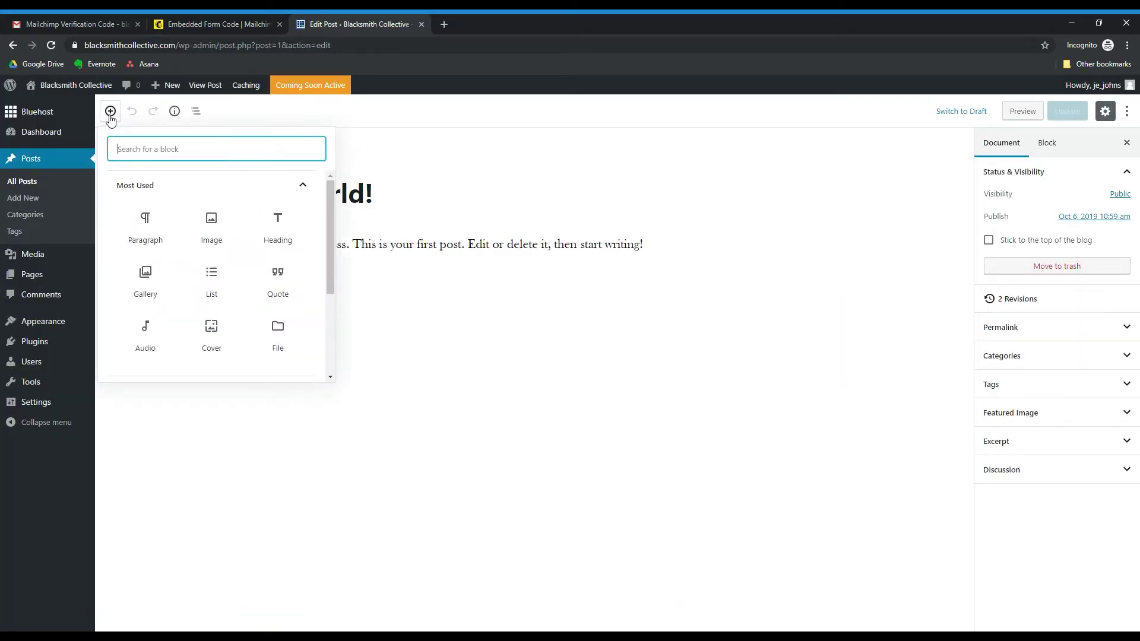
Add a Custom HTML block below the paragraph, paste in the embed code, and verify it against Mailchimp.
left_click(331, 349)
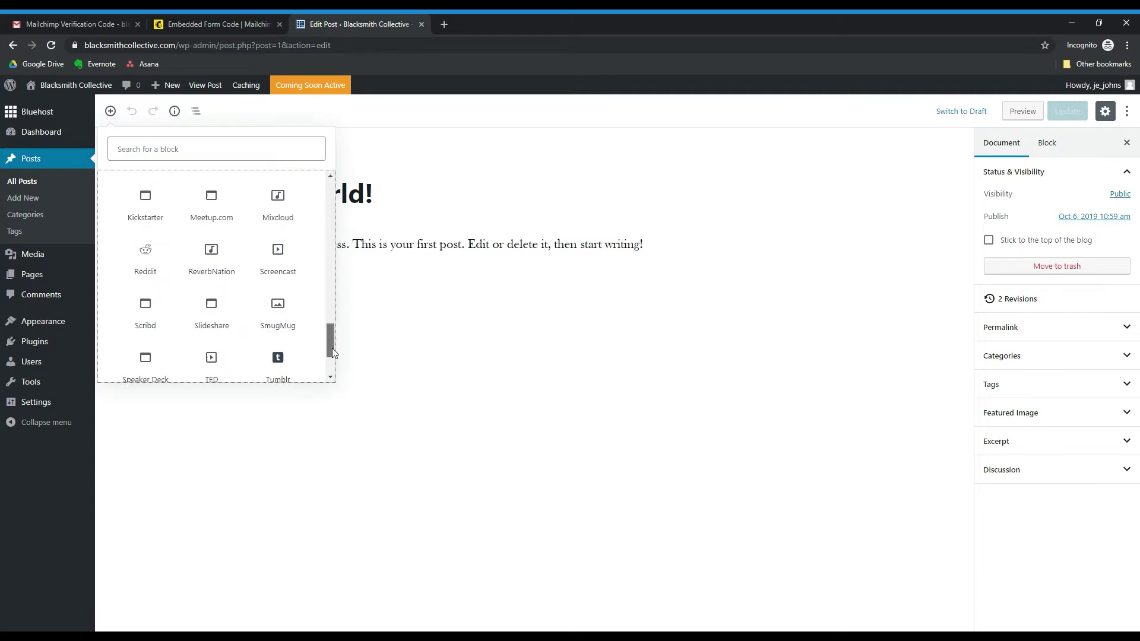
left_click(190, 155)
type("custom")
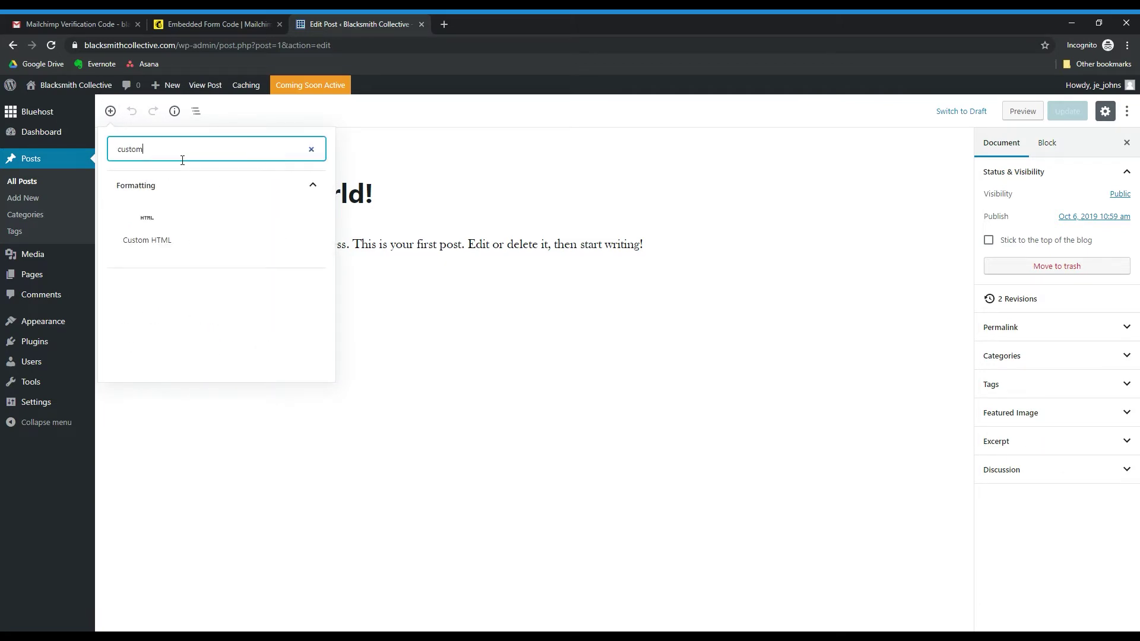
left_click(150, 244)
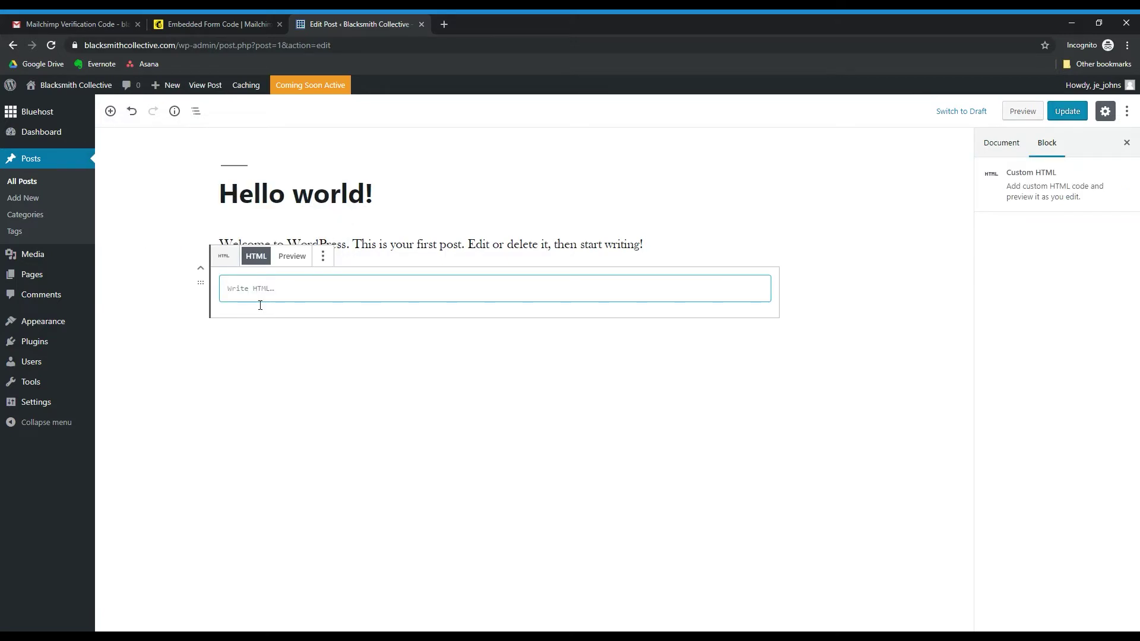
key("ctrl+v")
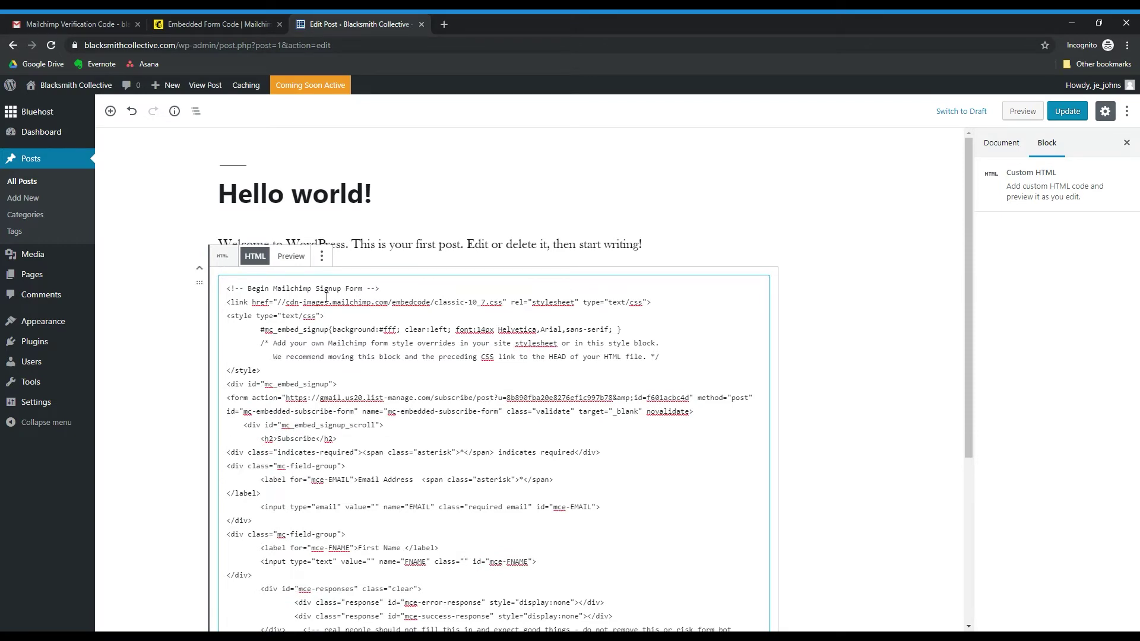
scroll(326, 296, "down", 5)
left_click(208, 26)
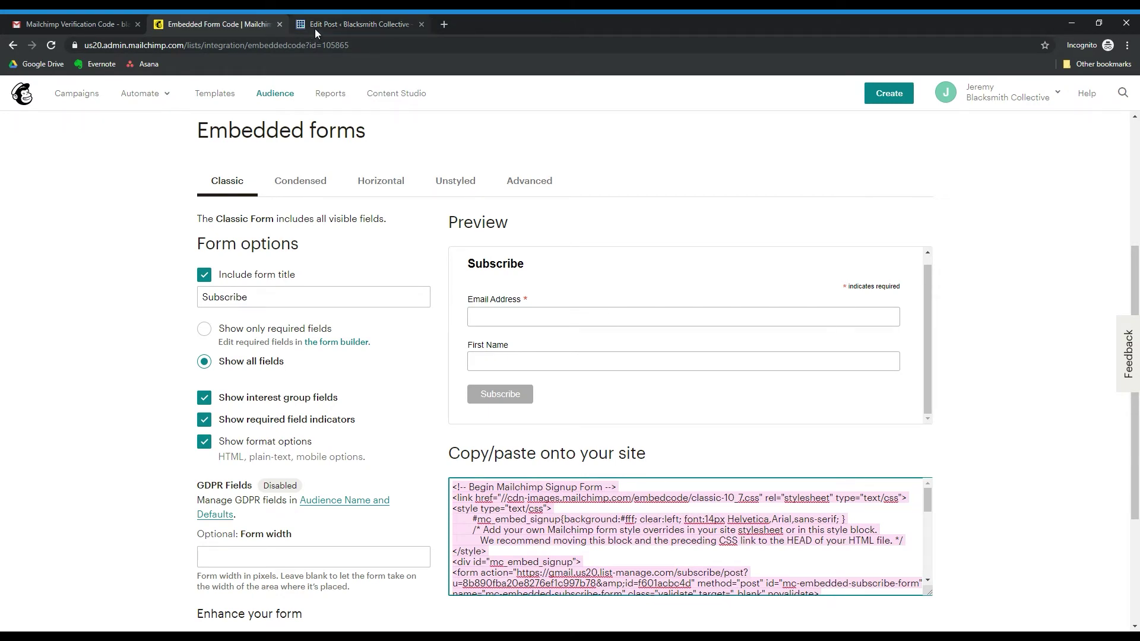
left_click(358, 23)
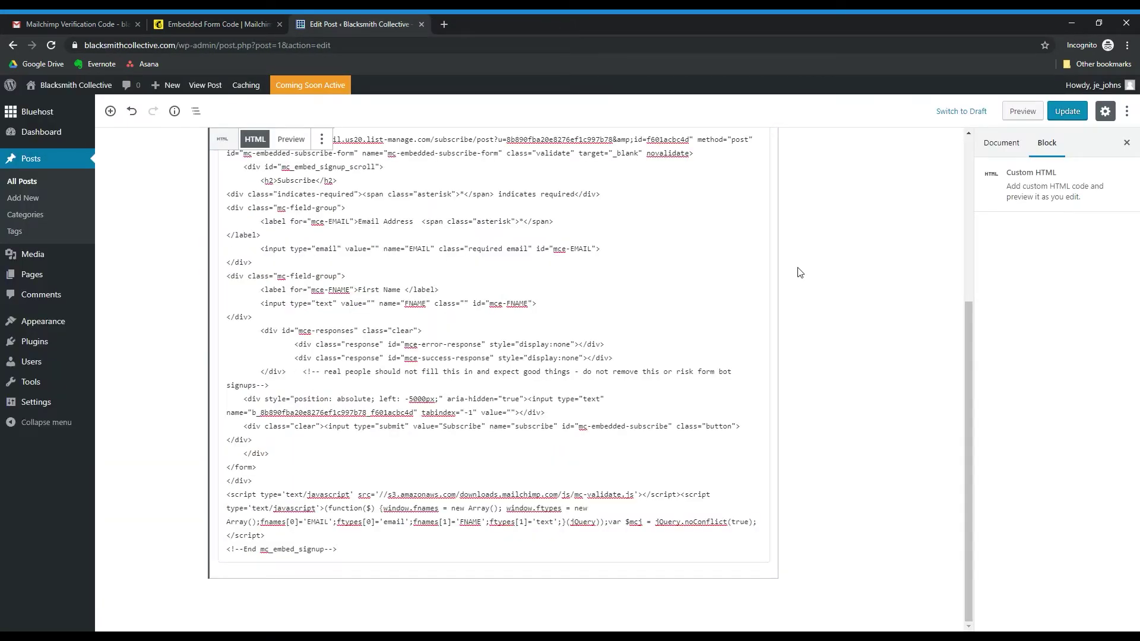
scroll(799, 273, "up", 5)
Update the post, check the Subscribe form on the published Hello world! page, then open Mailchimp Campaigns.
left_click(1069, 112)
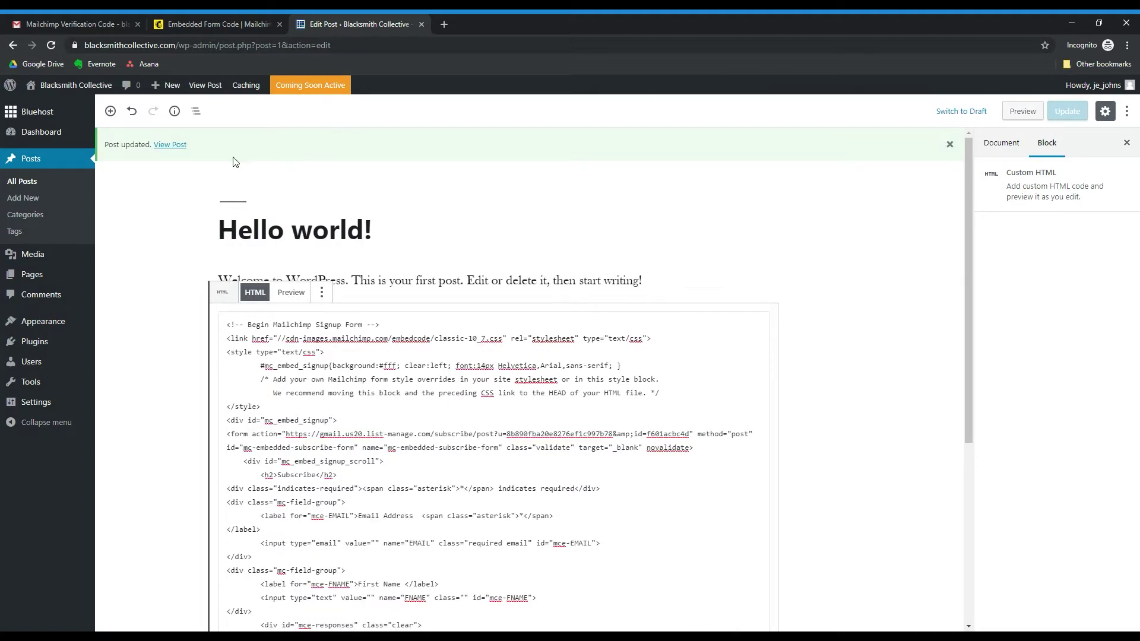
middle_click(181, 147)
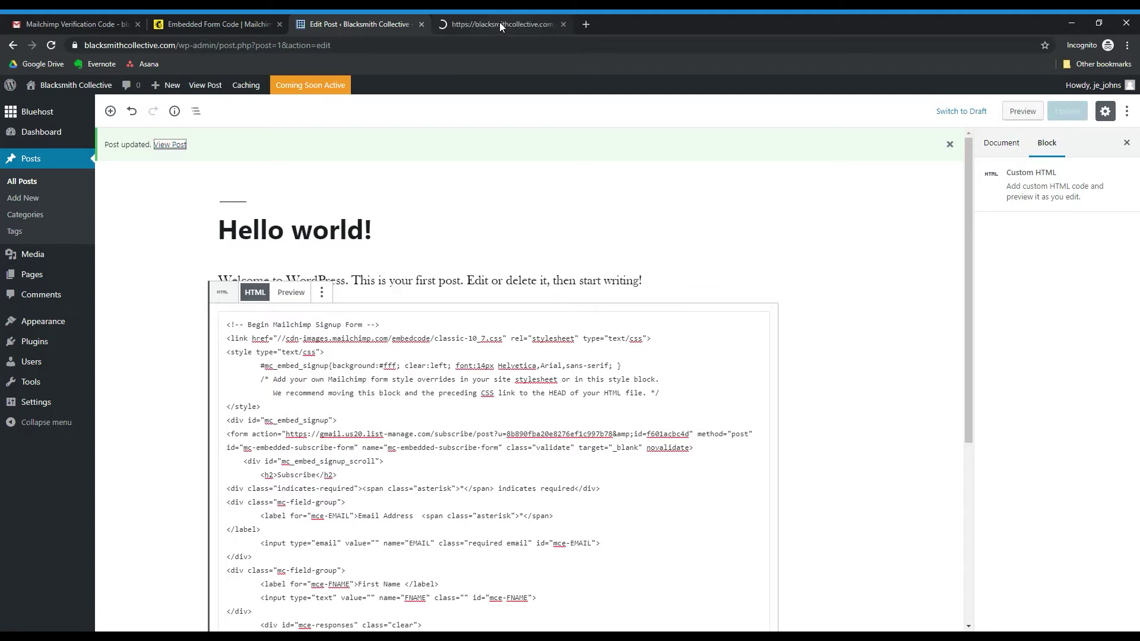
left_click(500, 23)
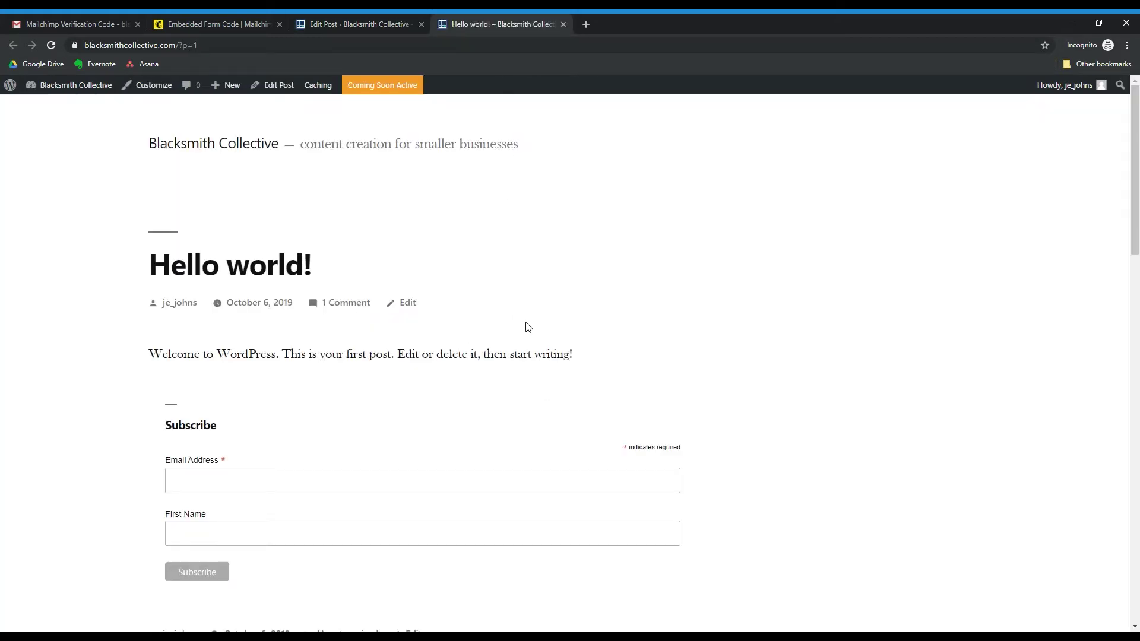
scroll(528, 327, "down", 5)
scroll(527, 336, "up", 4)
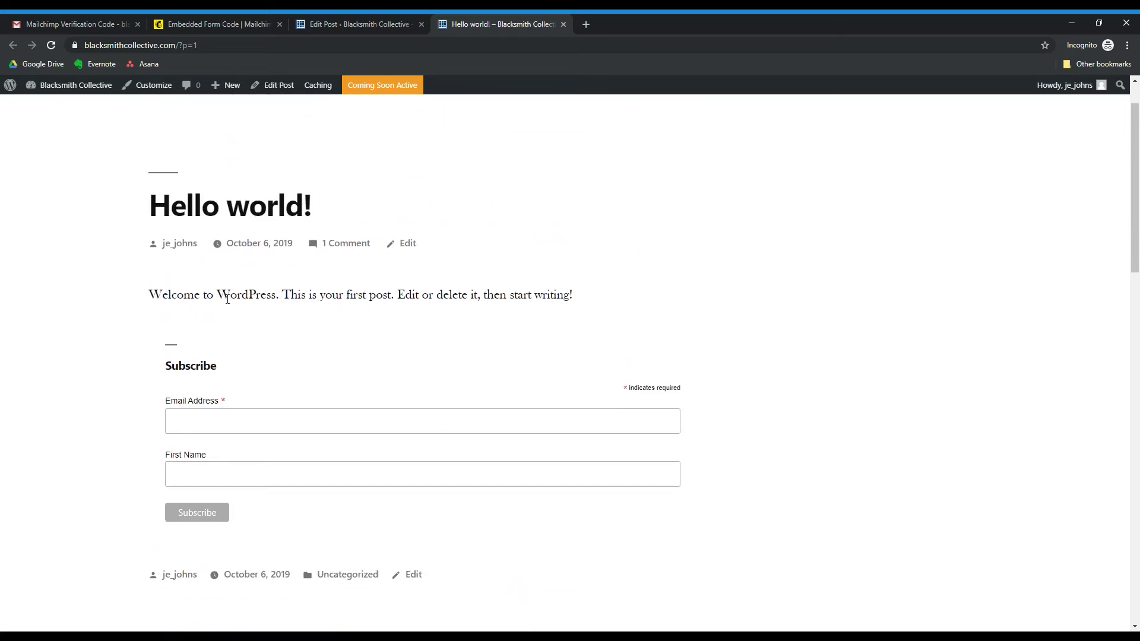
left_click(366, 25)
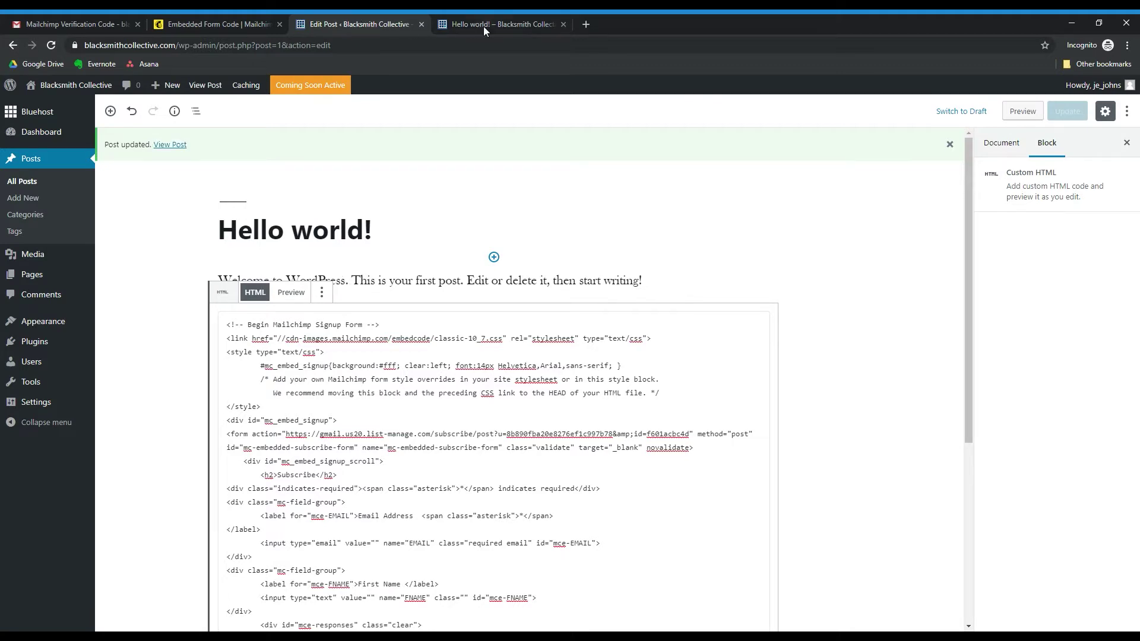
left_click(515, 24)
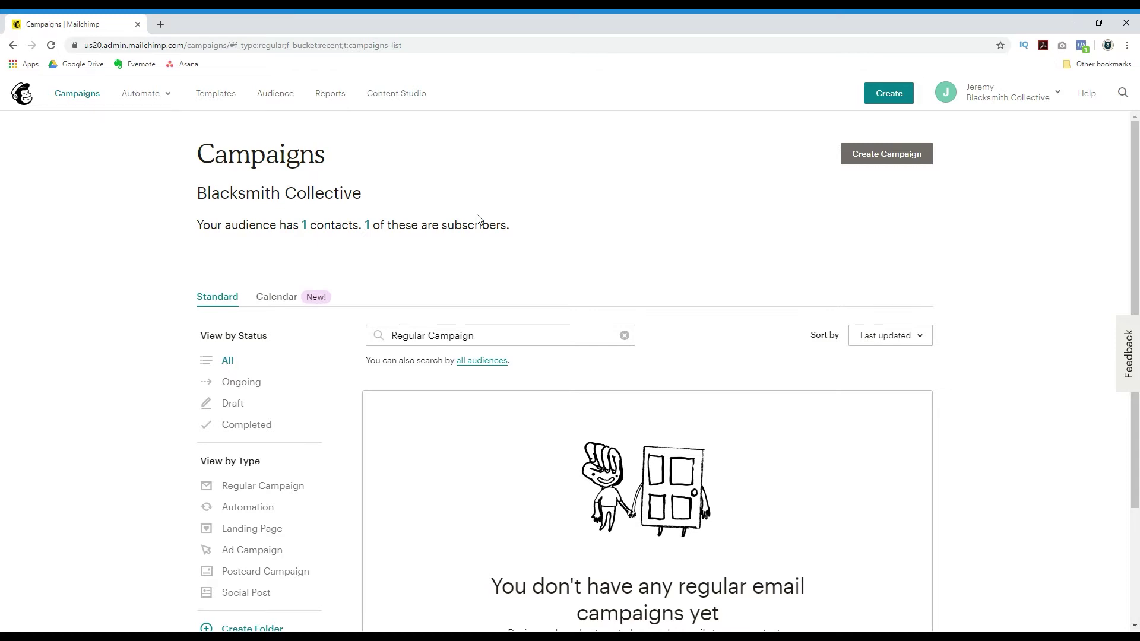
left_click(87, 97)
Create a new regular email campaign named 'Test'.
left_click(907, 96)
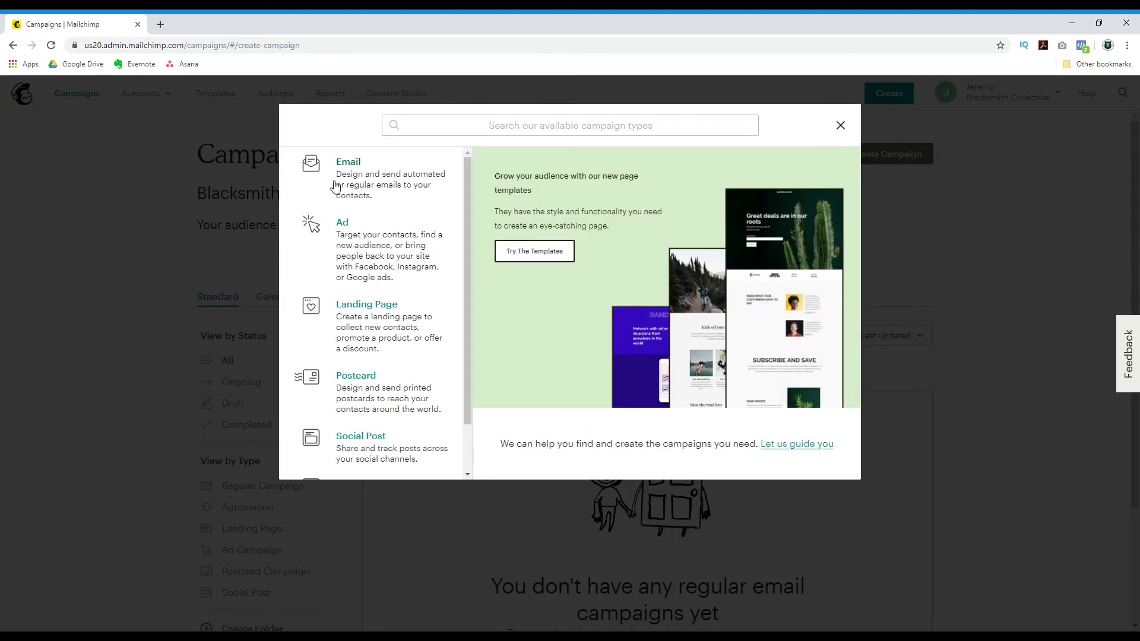
left_click(349, 172)
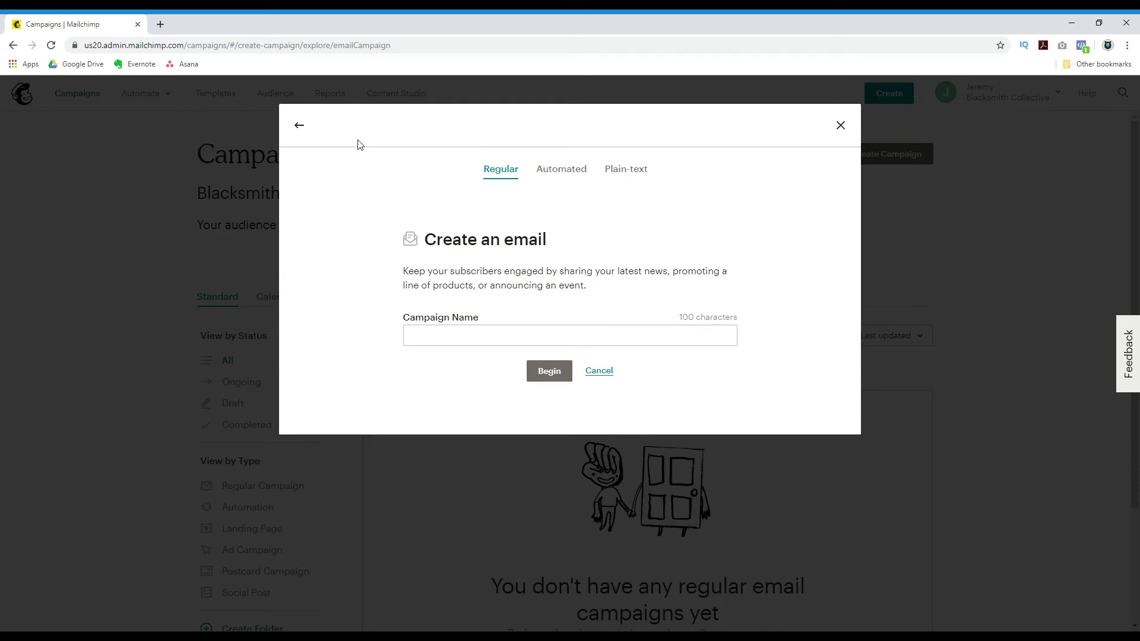
left_click(509, 340)
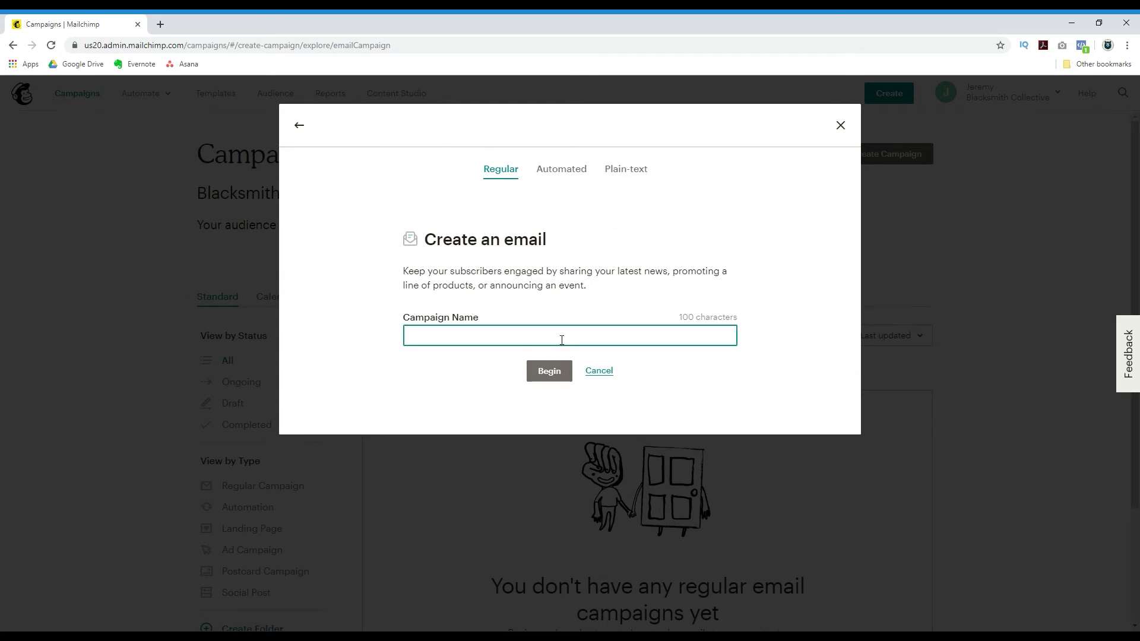
type("Test")
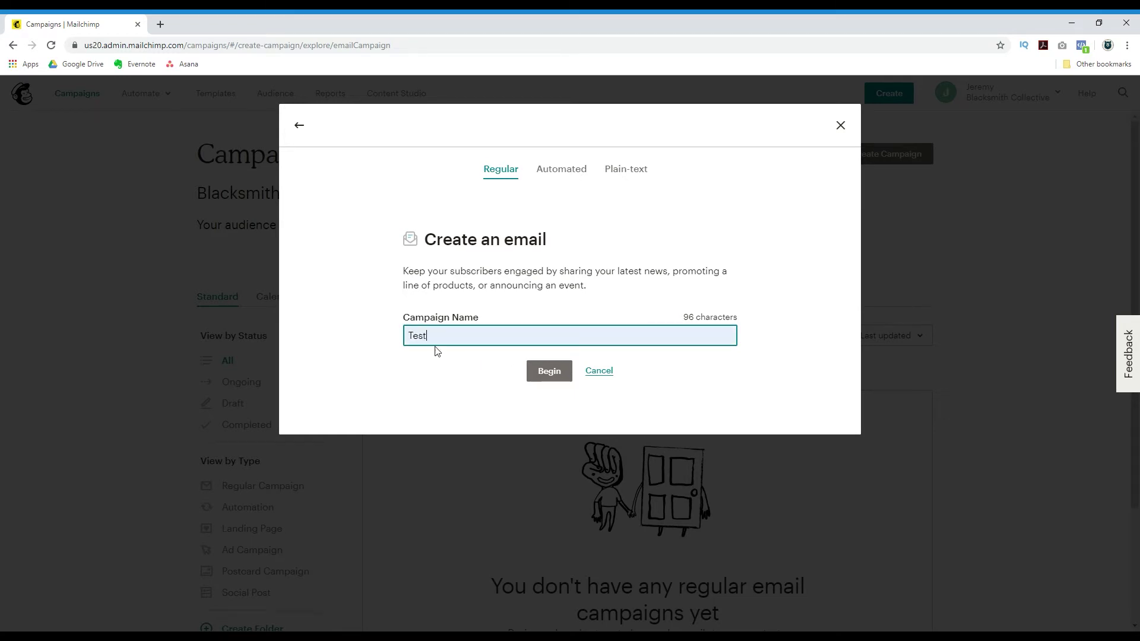
left_click(658, 395)
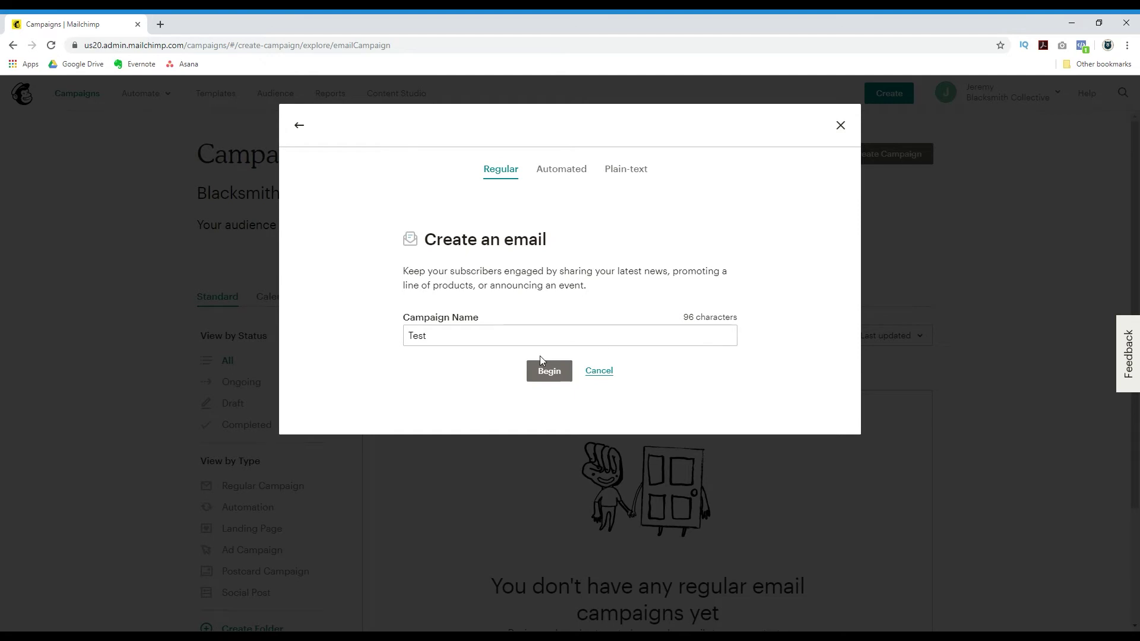
left_click(547, 370)
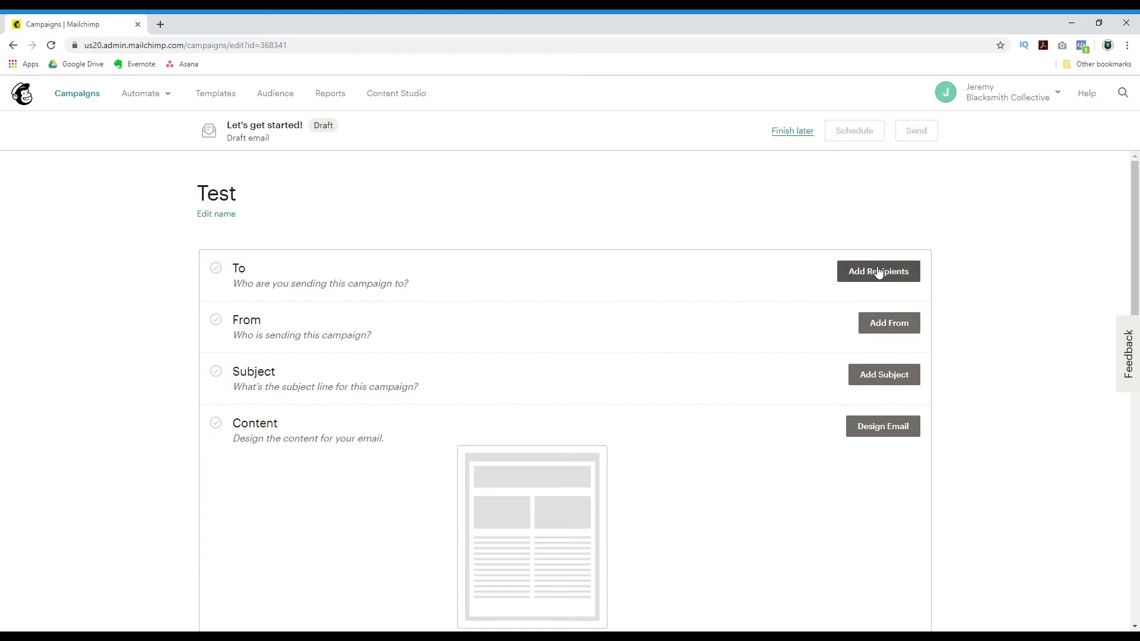
left_click(898, 432)
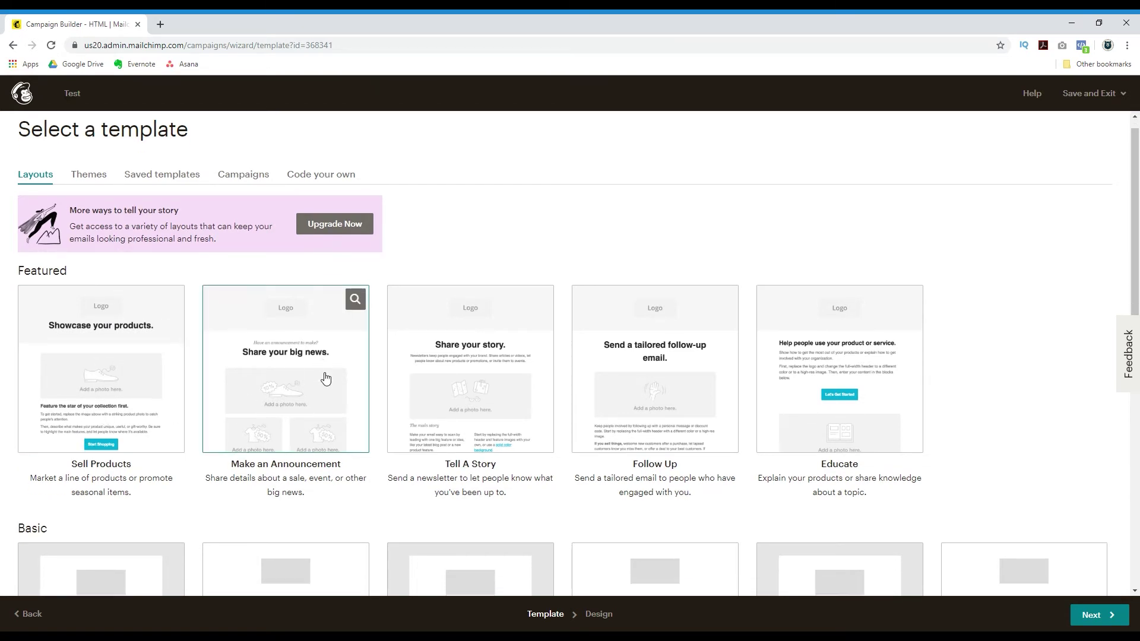
Scroll through the template gallery to find the Sell Products layout.
scroll(326, 377, "down", 3)
scroll(326, 377, "up", 2)
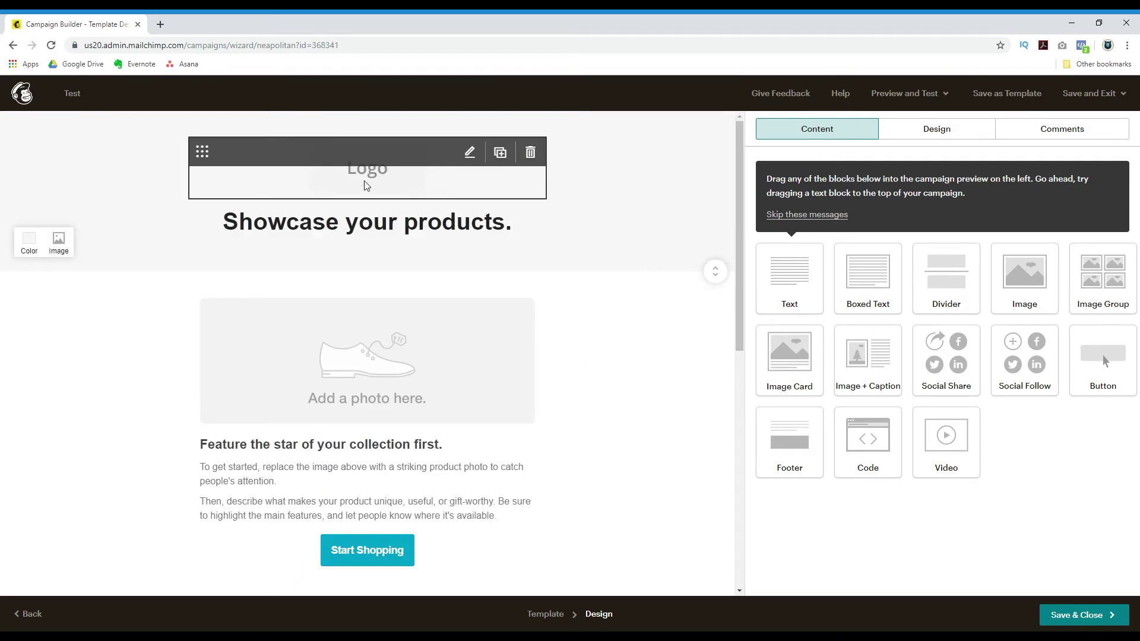
Replace the heading 'Showcase your products.' with 'We're getting ready to head into the studio!'.
mouse_move(352, 157)
left_click(318, 226)
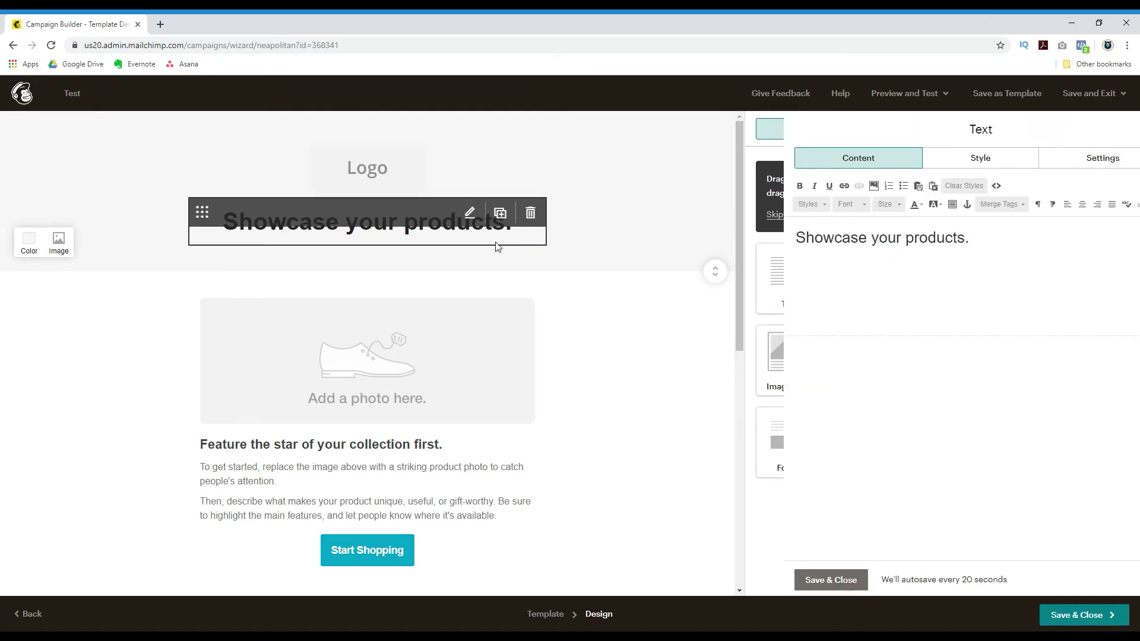
left_click_drag(940, 260, 757, 249)
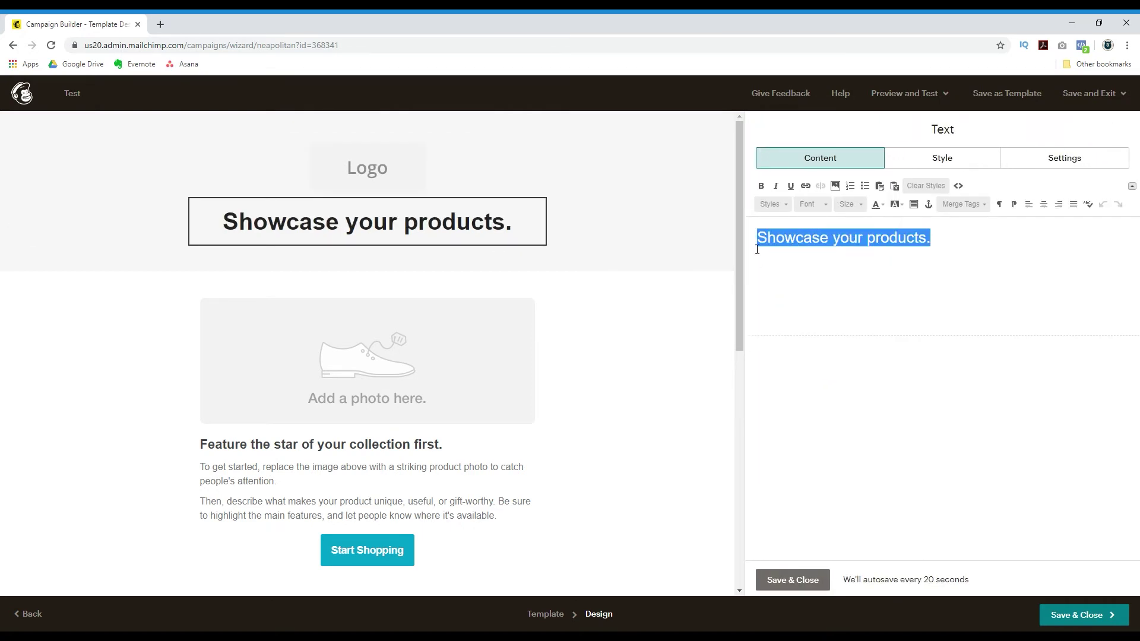
type("We're ")
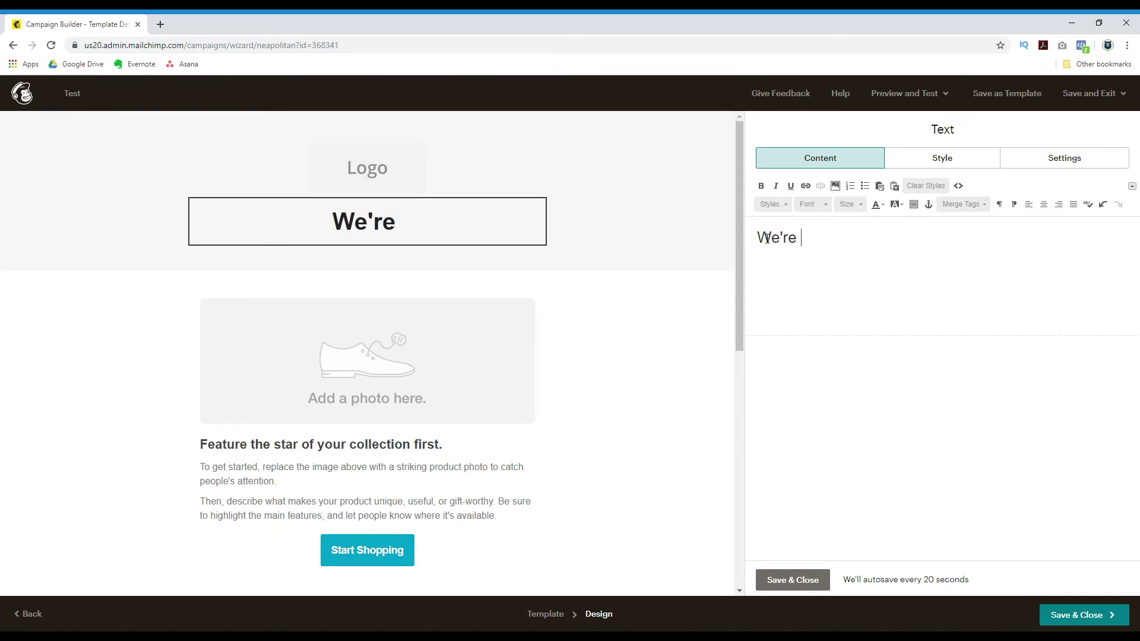
type("getting r")
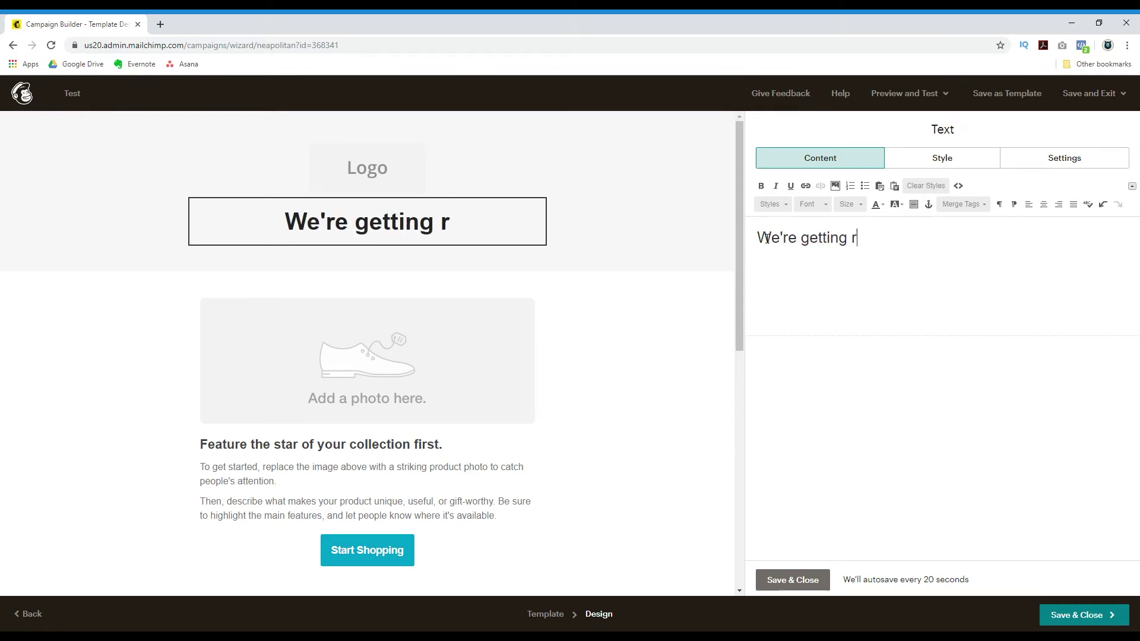
type("eady toi")
key("BackSpace")
type("hgead")
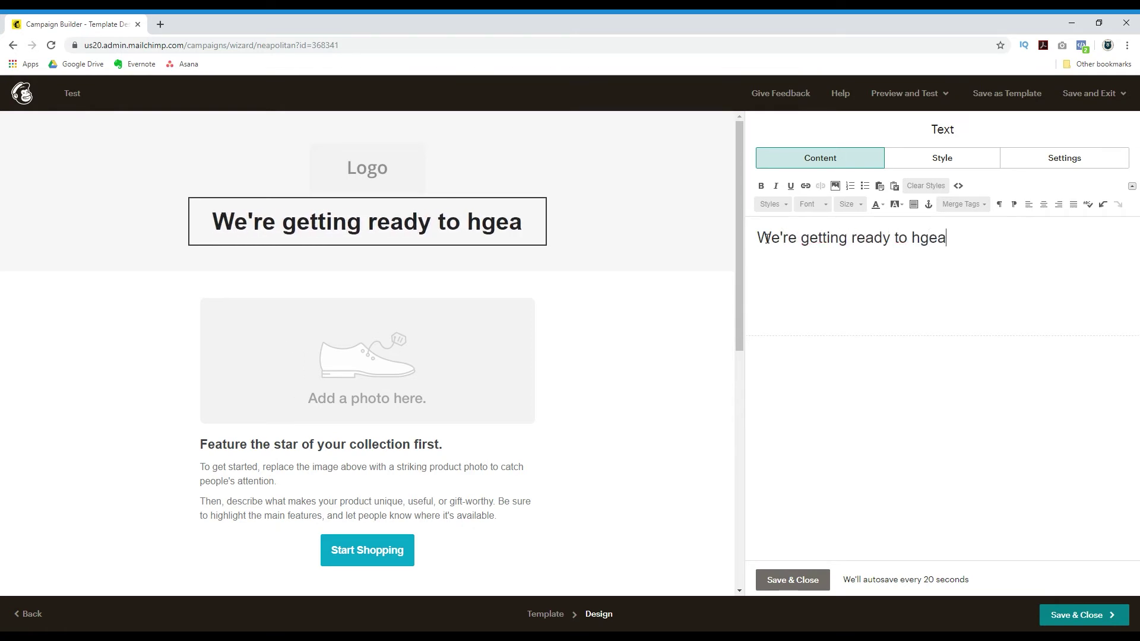
key("BackSpace")
key("BackSpace")
key("BackSpace")
key("BackSpace")
type("ead into the ")
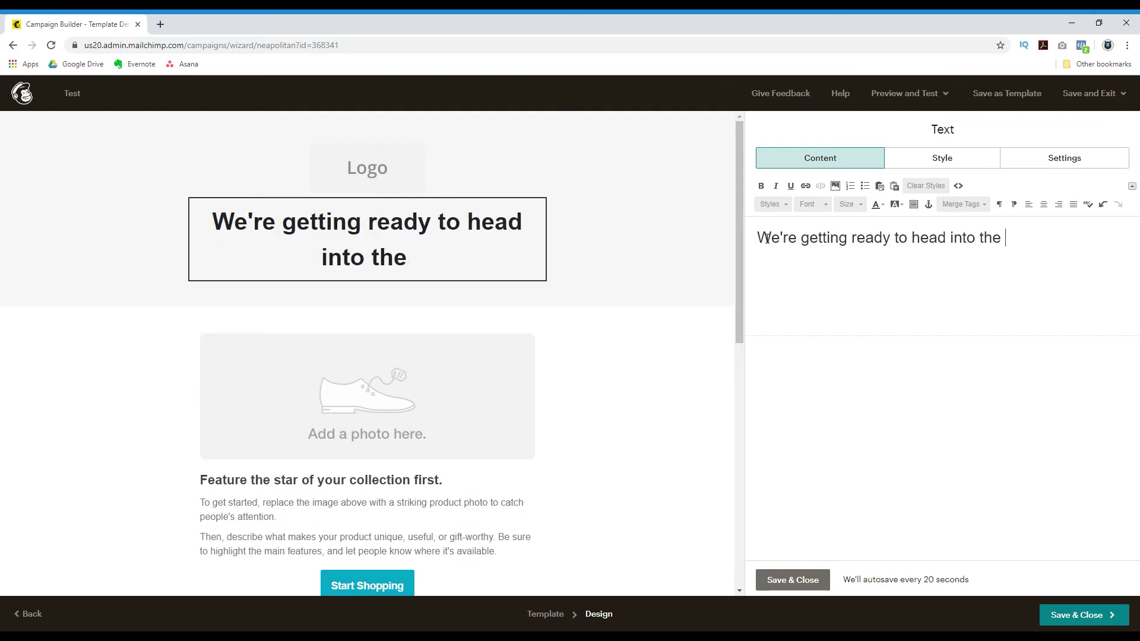
type("studio")
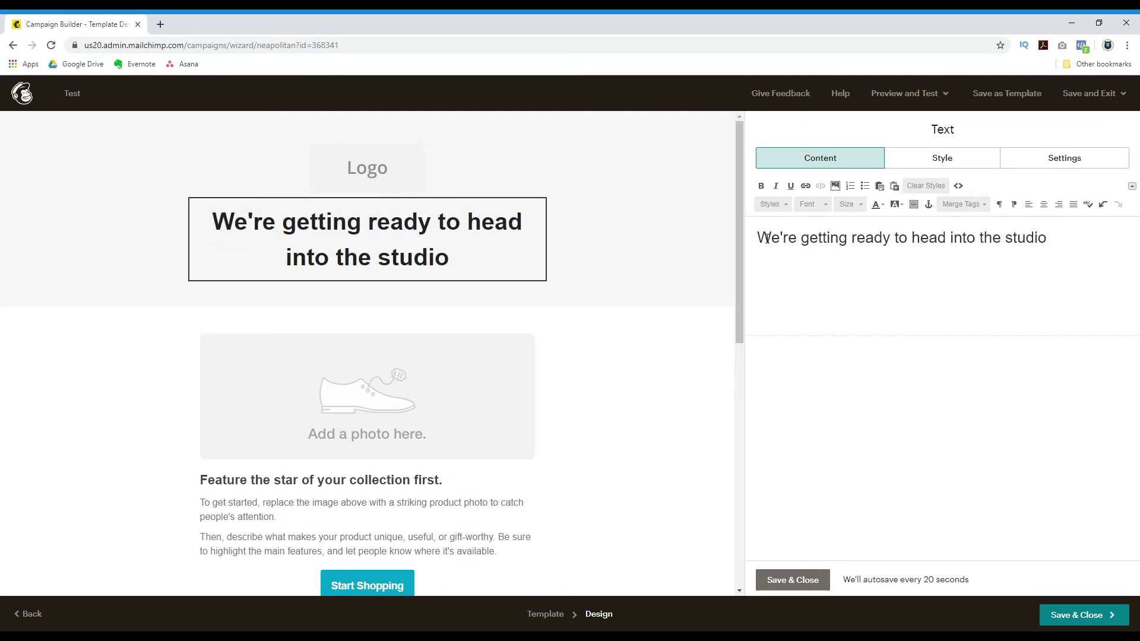
type("!")
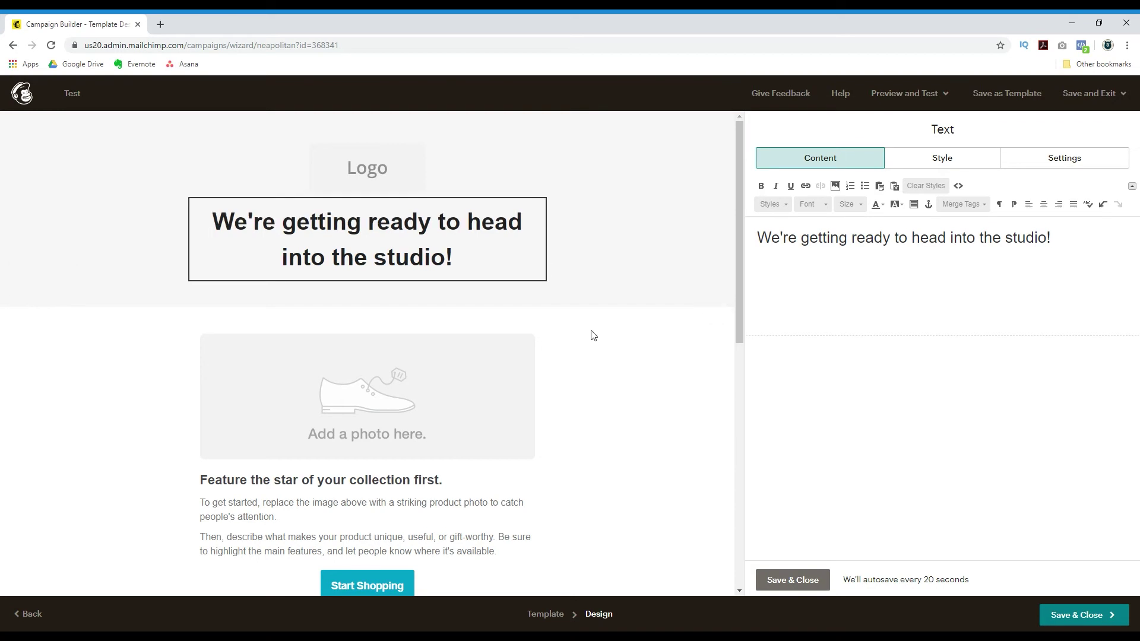
mouse_move(537, 395)
left_click(512, 421)
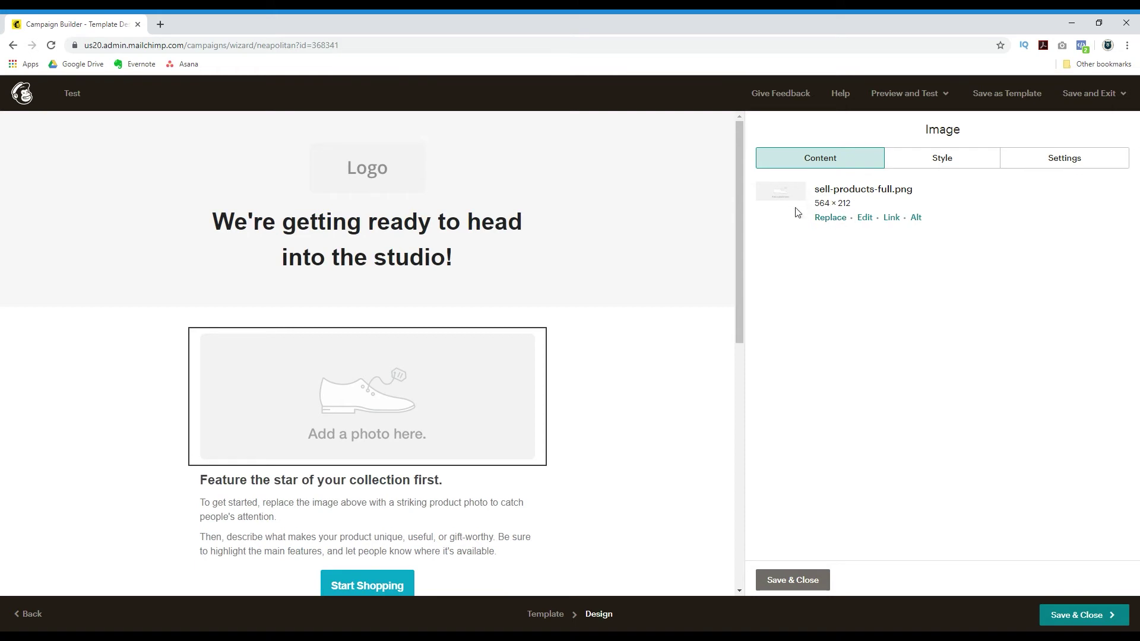
Delete the product photo, Start Shopping button and two-column product blocks from the email.
left_click(532, 342)
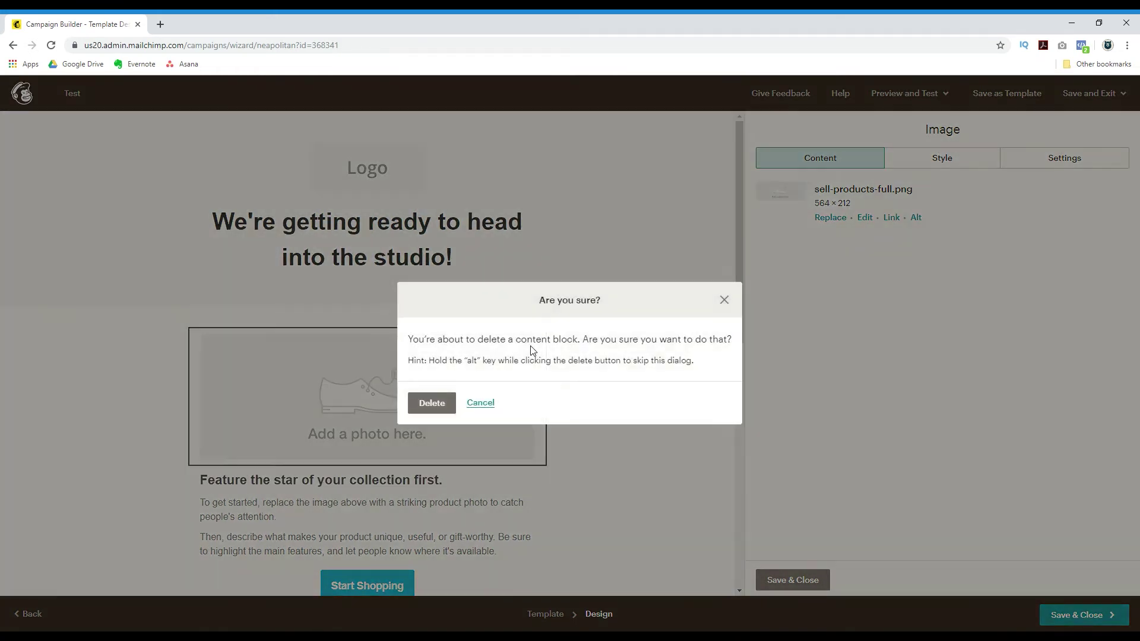
left_click(423, 412)
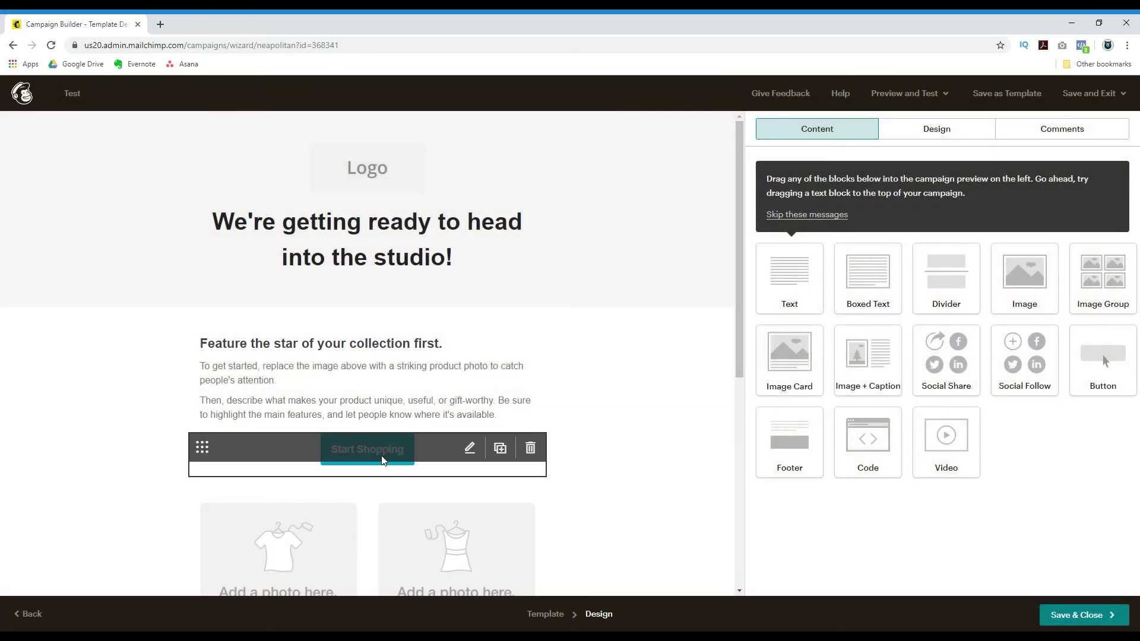
left_click(530, 448)
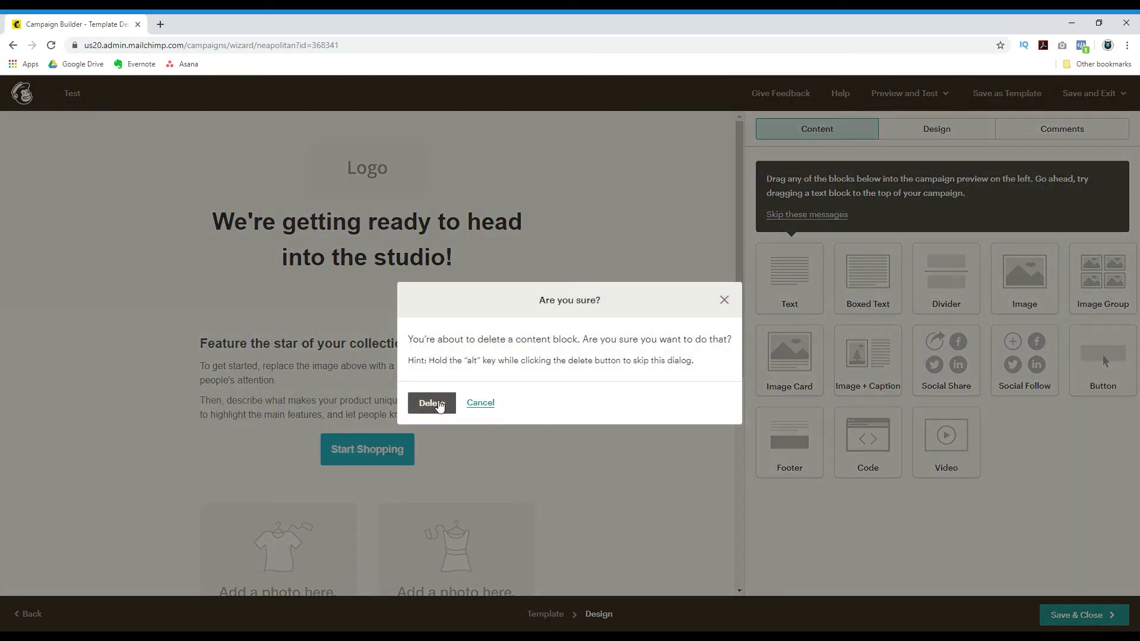
left_click(440, 406)
scroll(529, 262, "down", 4)
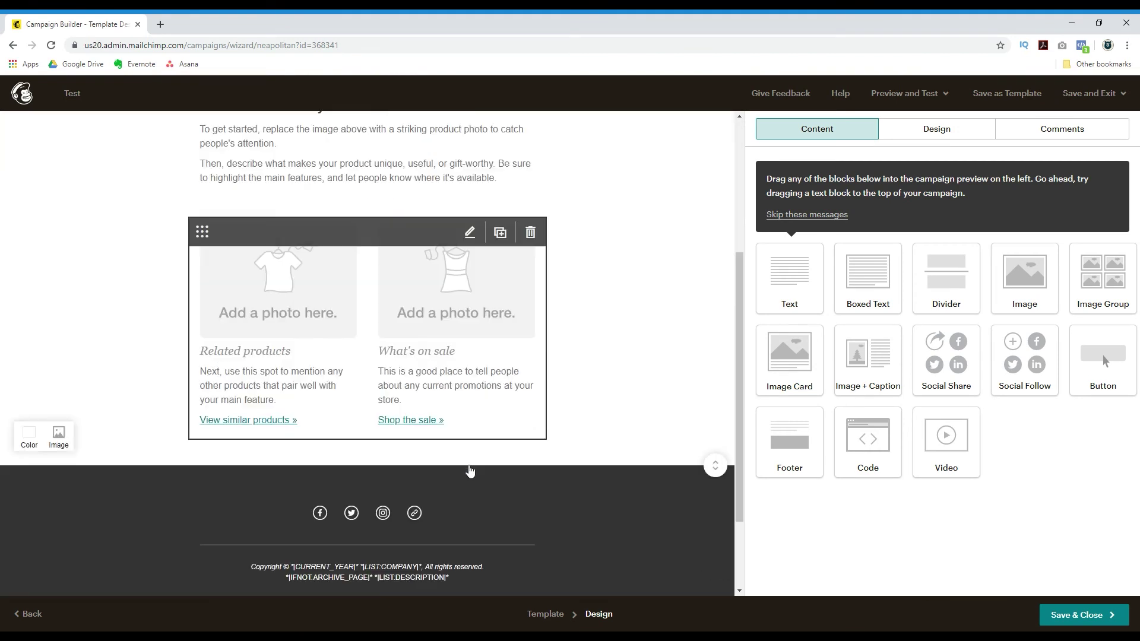
left_click(530, 231)
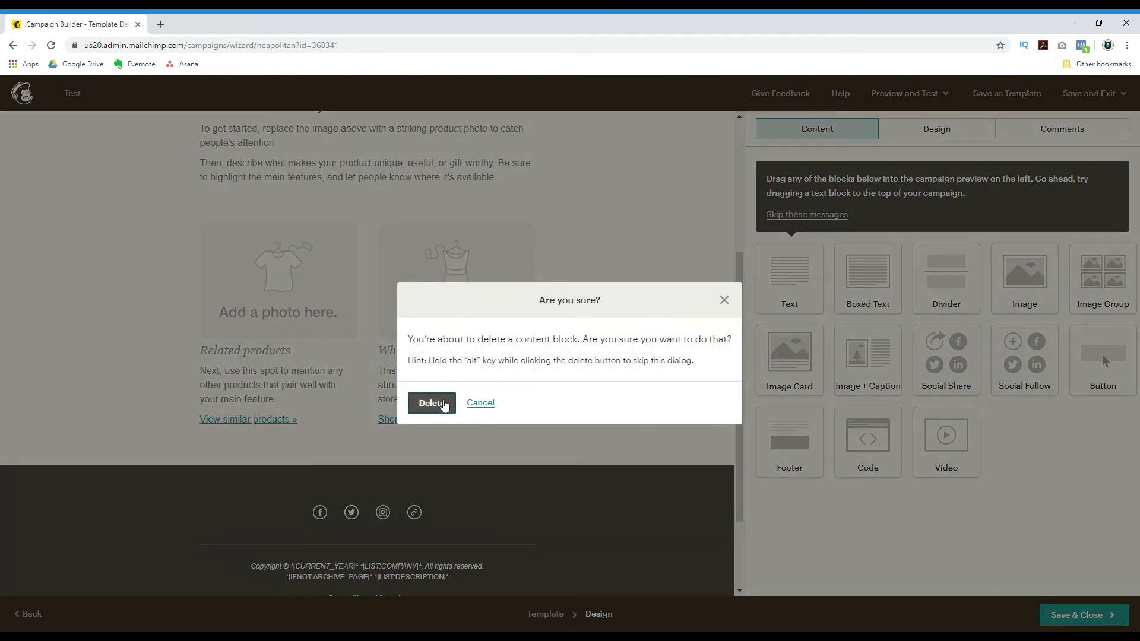
left_click(442, 402)
scroll(508, 363, "up", 2)
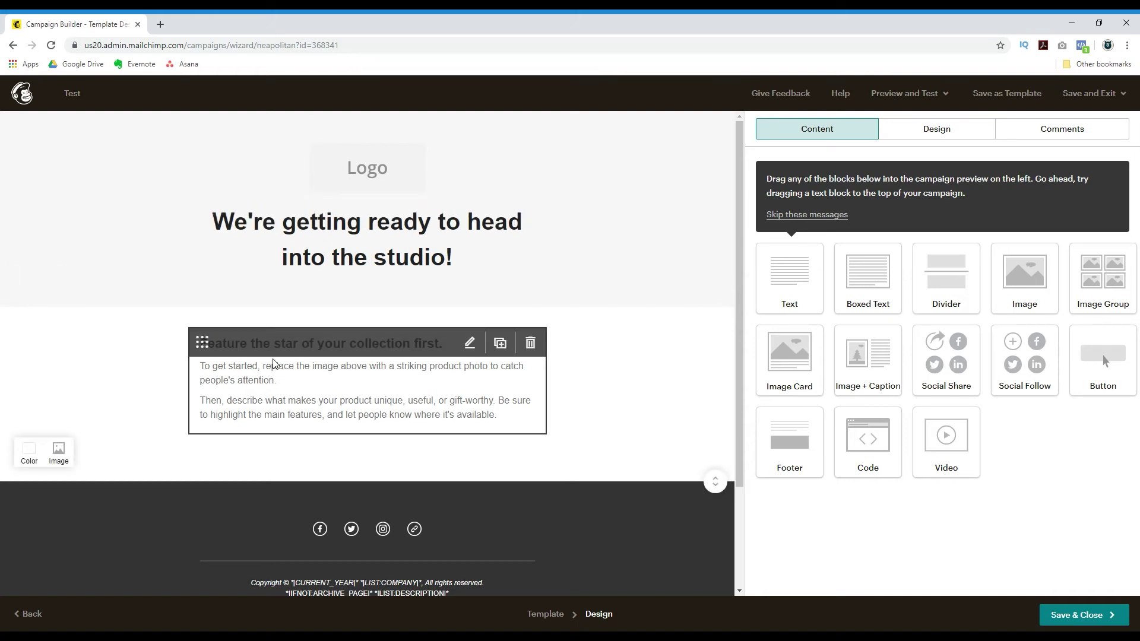
Replace the body text with the 'It's really happening.' announcement and save the design.
left_click(273, 374)
key("ctrl+a")
type("It's really happening. Y'all, we are getting ready to head into the studio. Get excited, we'll be sharing some new stuff with you soon.")
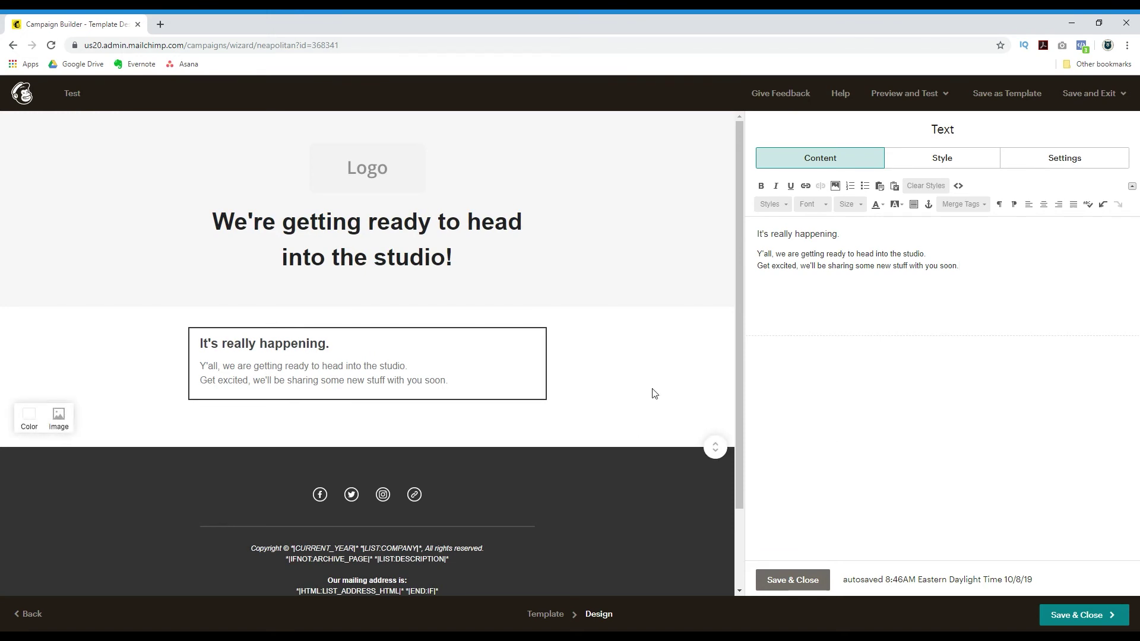
left_click(799, 580)
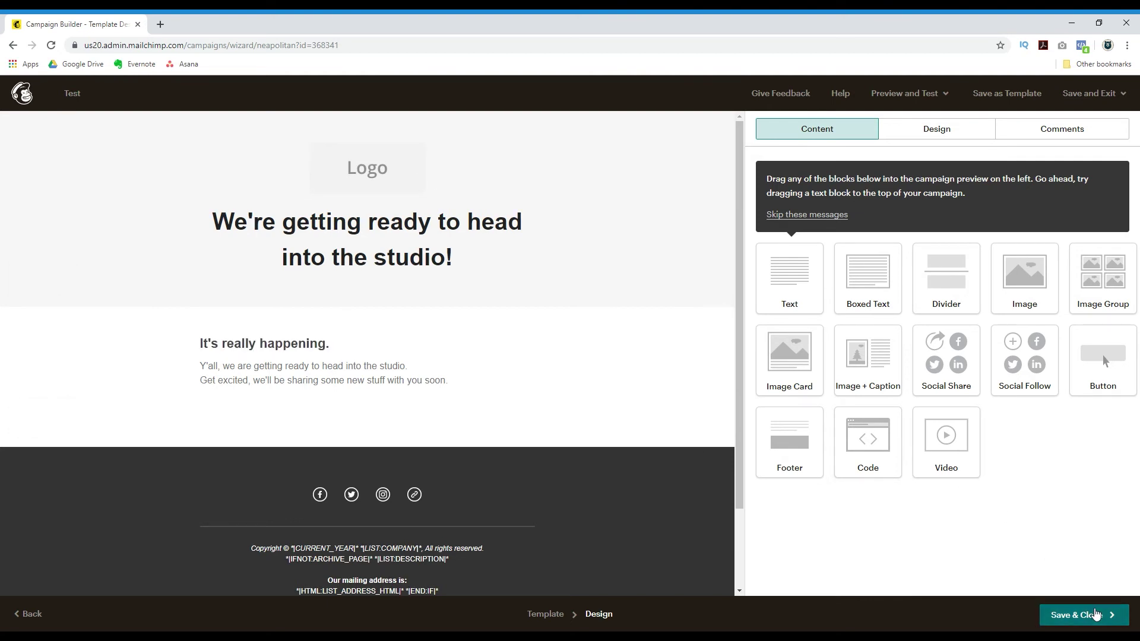
left_click(1099, 619)
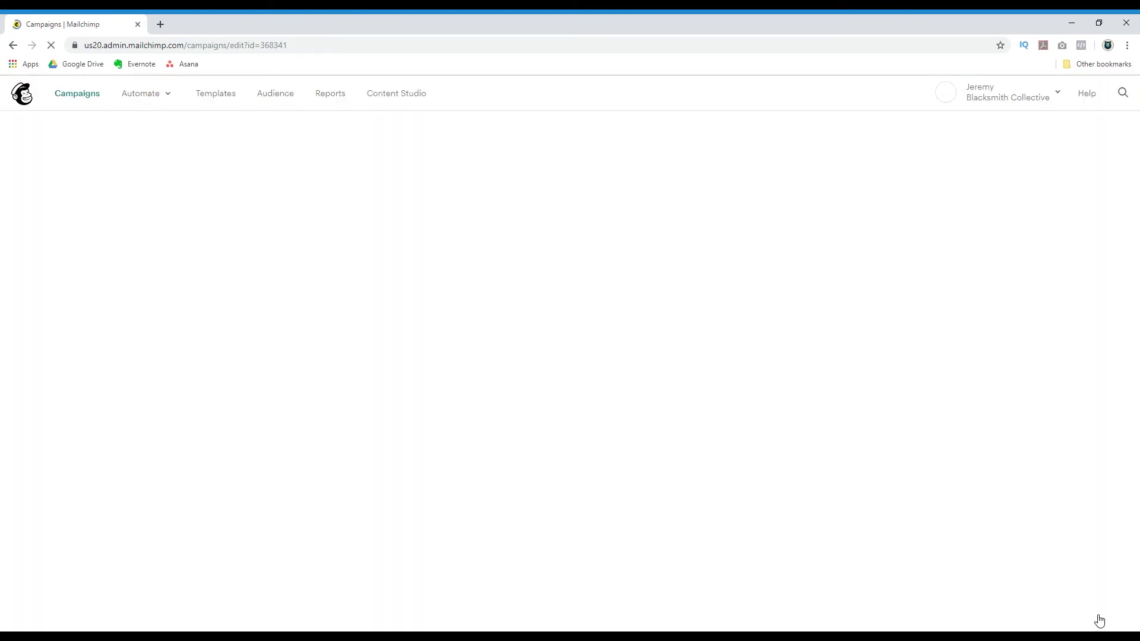
Set the Test campaign's recipients to the Blacksmith Collective audience.
scroll(725, 229, "down", 2)
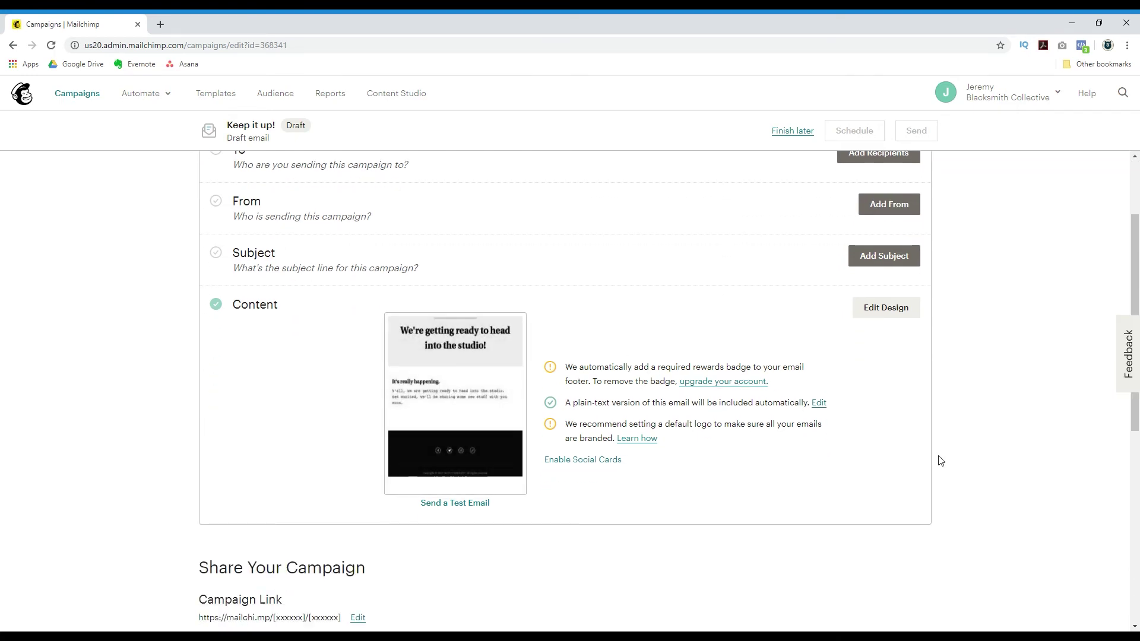
scroll(995, 198, "up", 1)
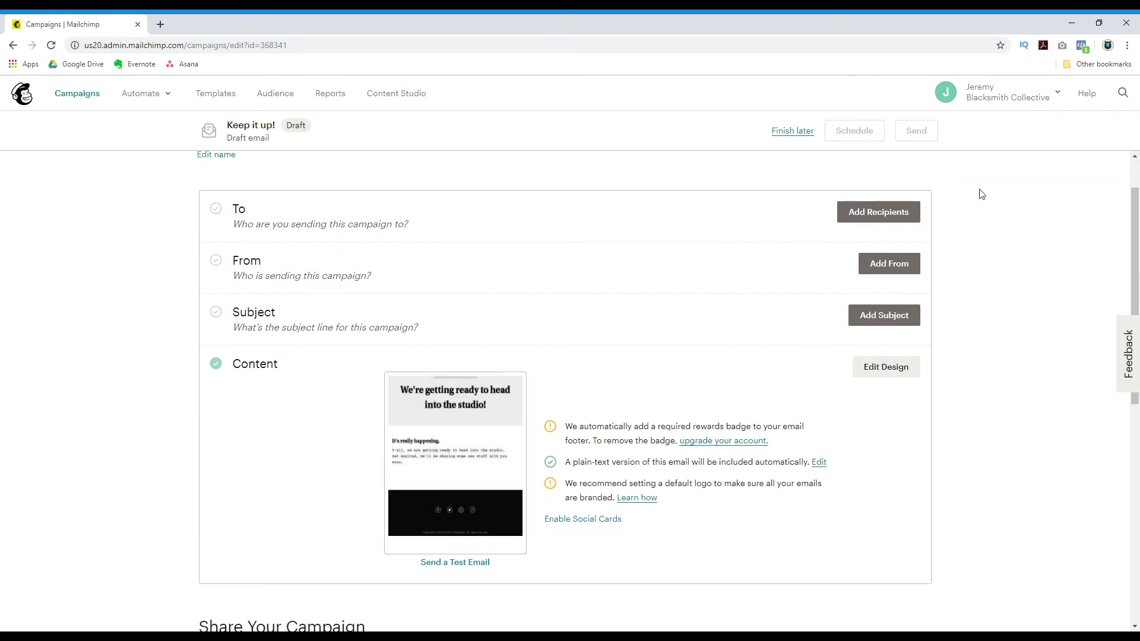
left_click(877, 214)
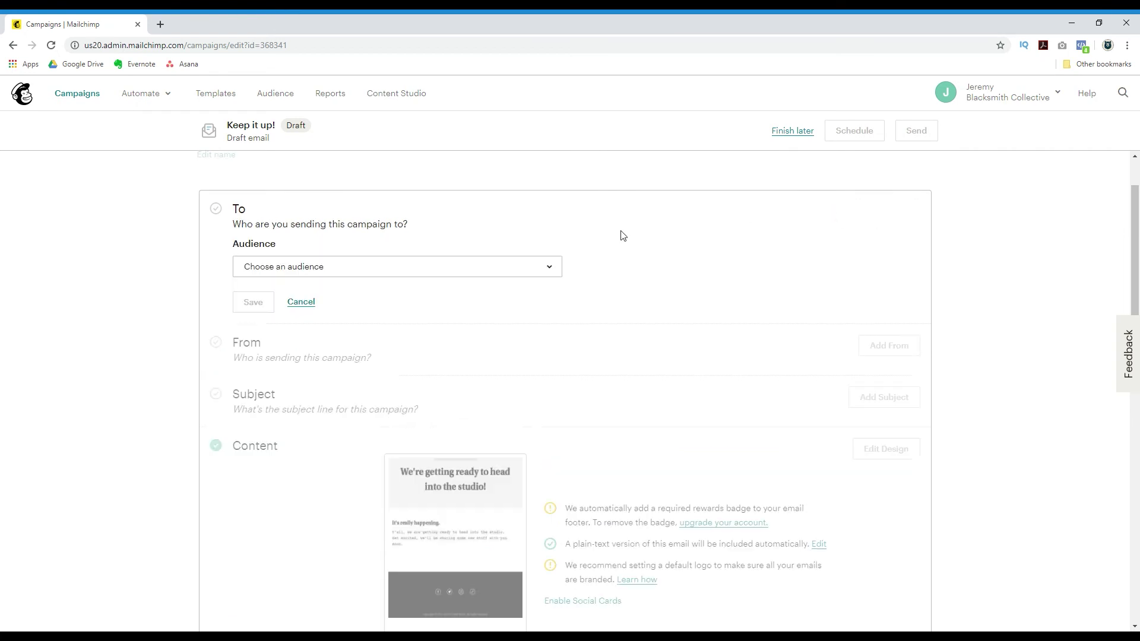
left_click(540, 271)
left_click(285, 325)
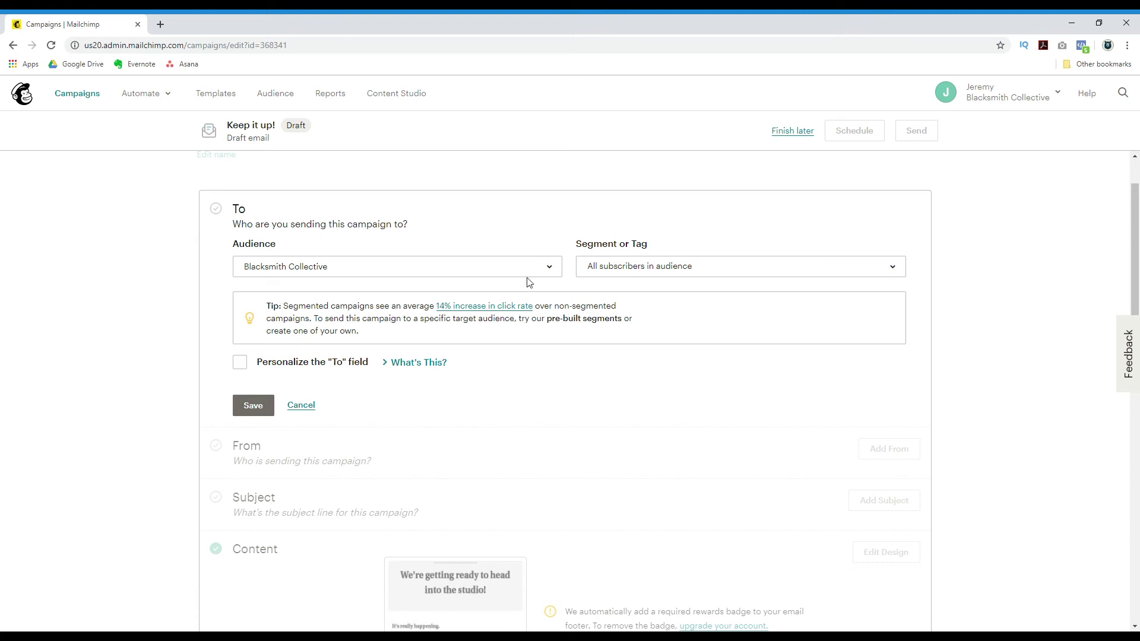
scroll(383, 303, "down", 2)
left_click(253, 287)
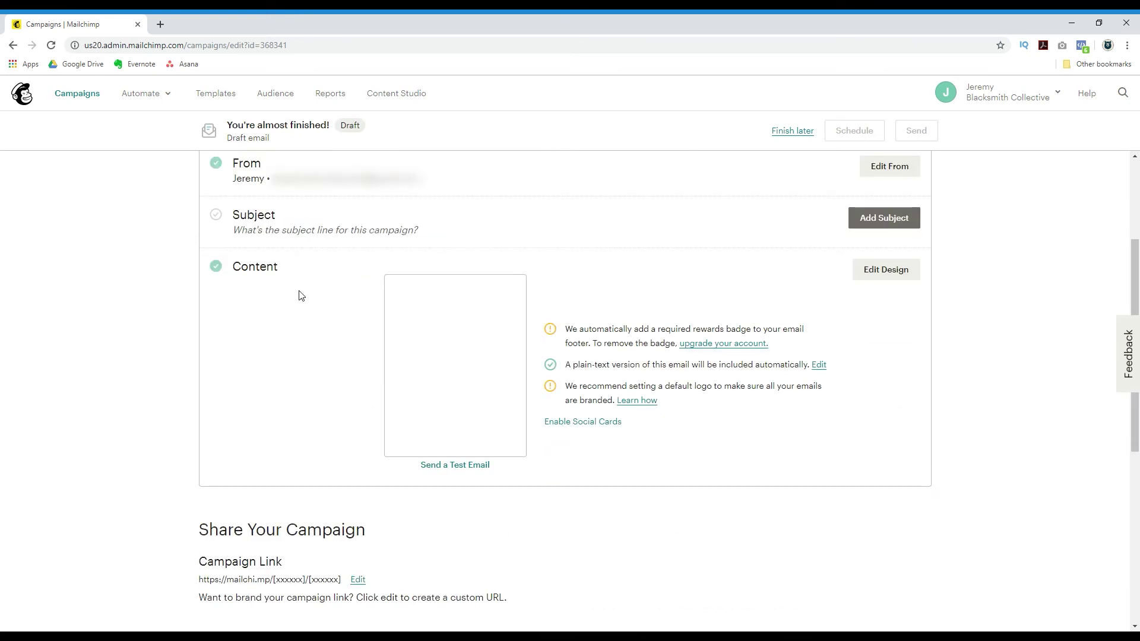
scroll(261, 238, "up", 2)
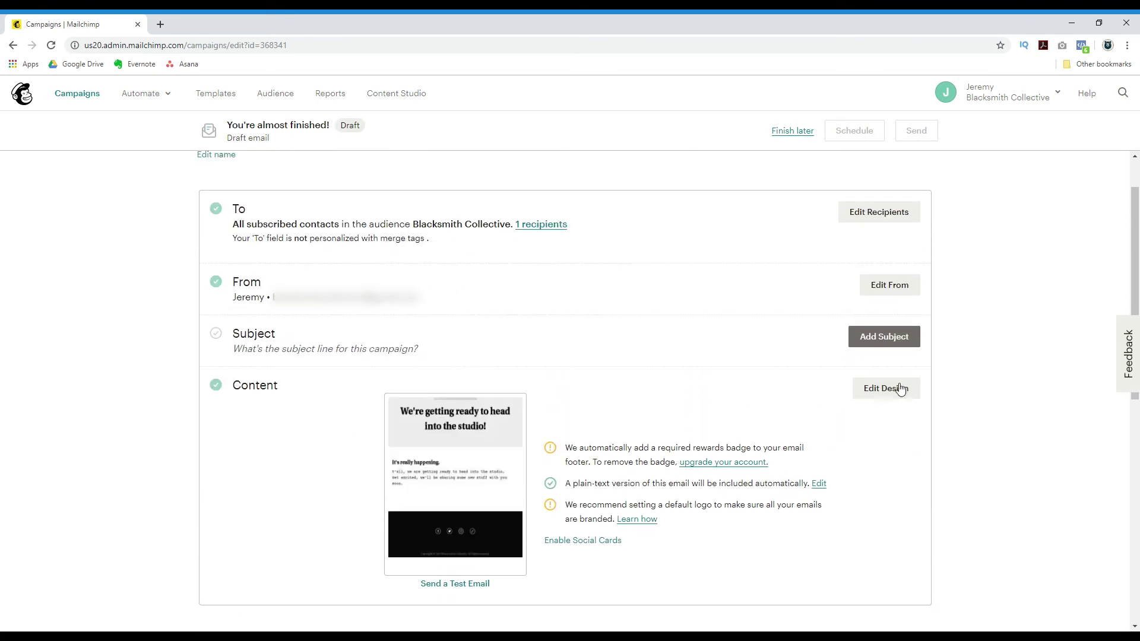
left_click(896, 337)
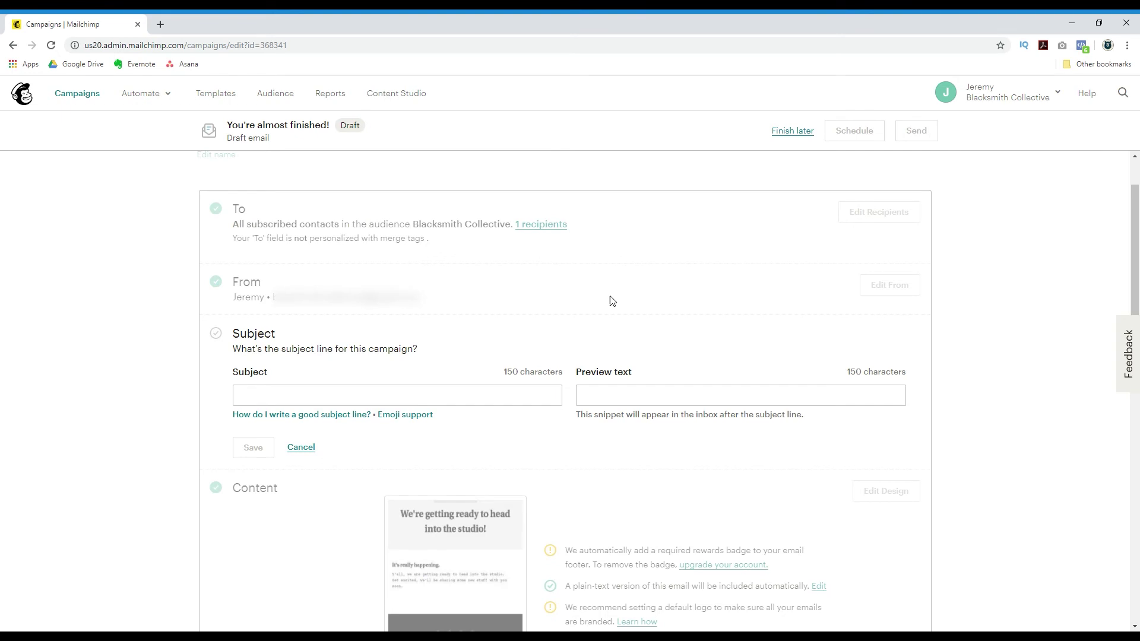
Enter and save the subject line 'Can you believe it? We're heading in!!'.
left_click(327, 393)
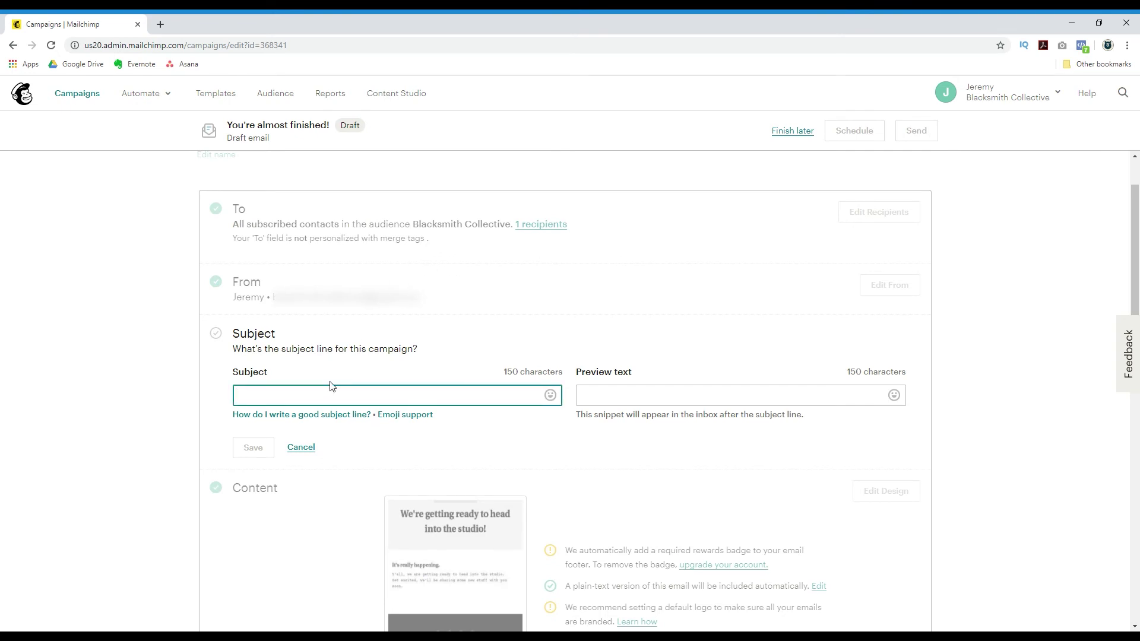
type("Can you ")
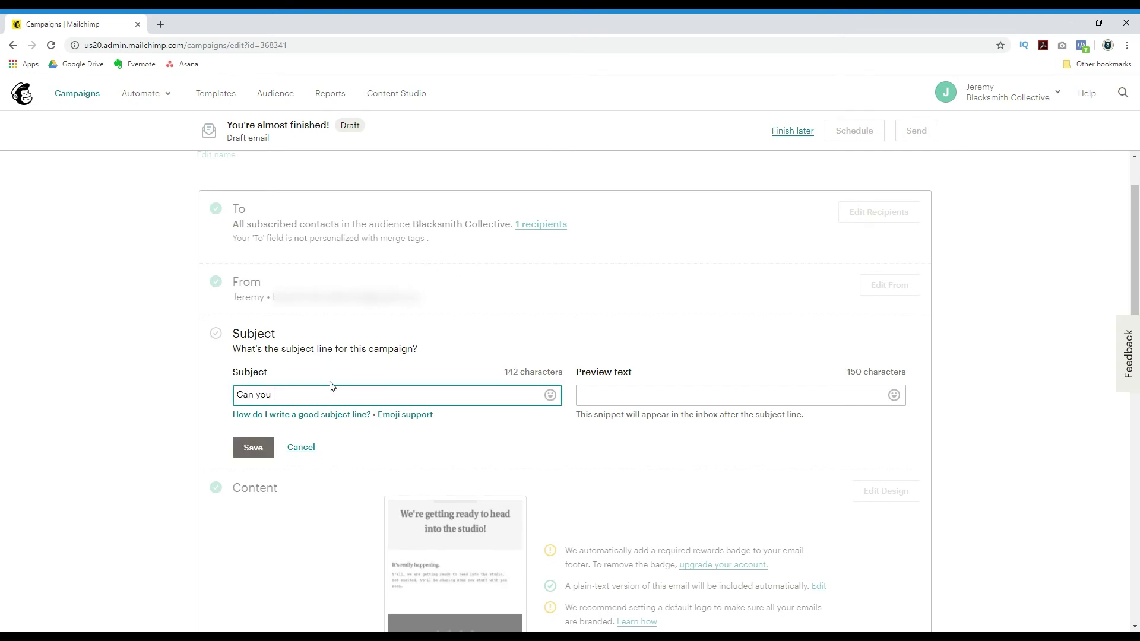
type("believe it ? We're heading in!!")
left_click(272, 450)
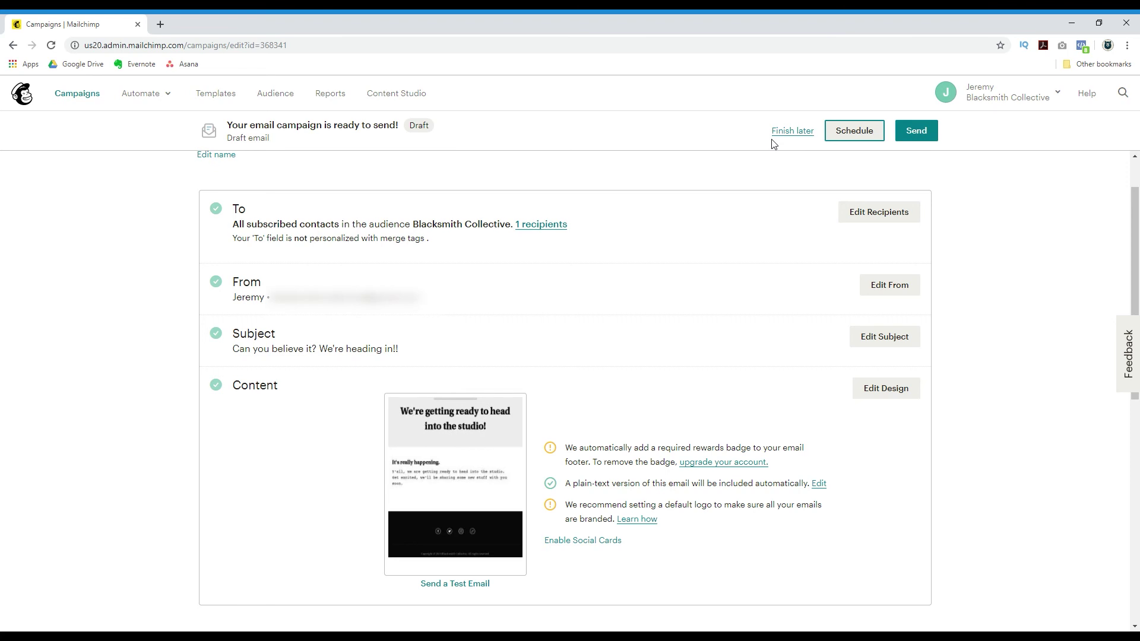
left_click(787, 131)
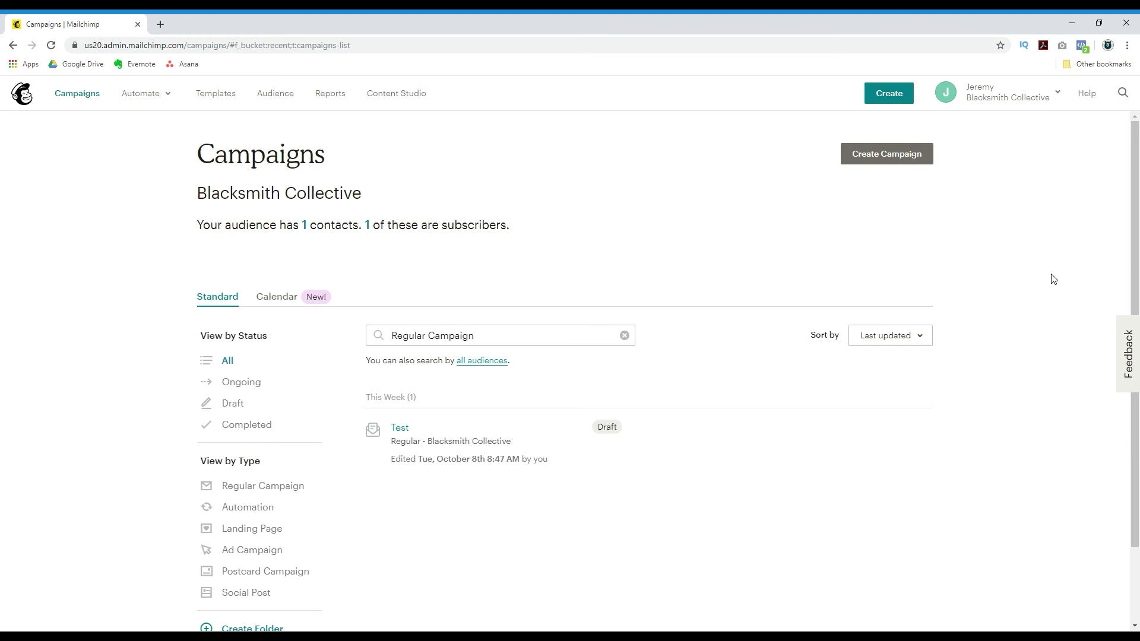
left_click(400, 428)
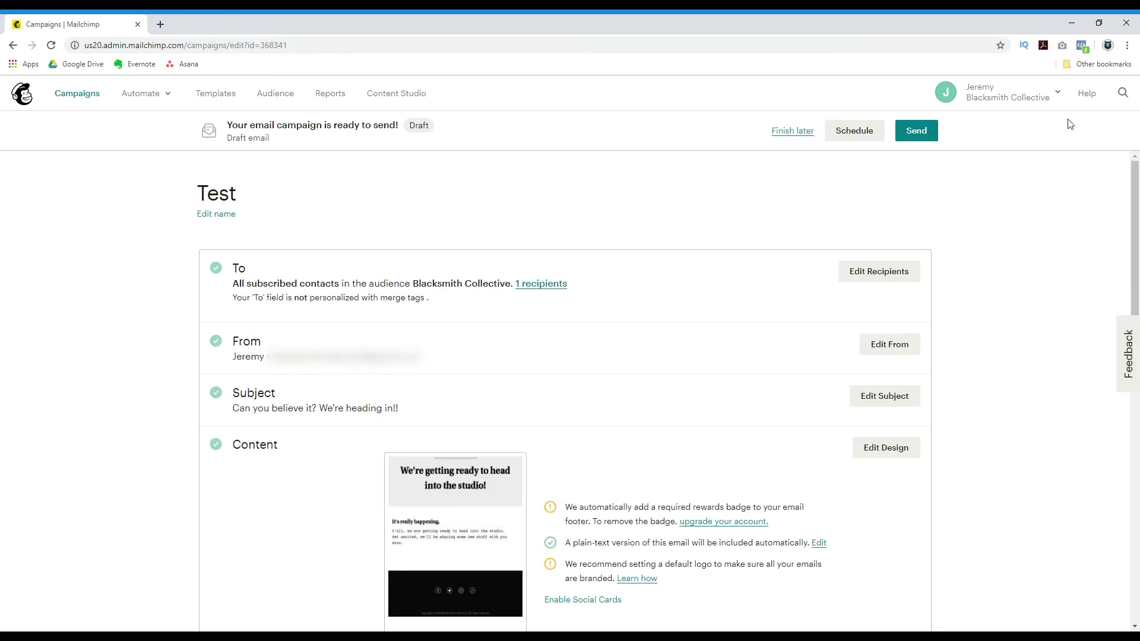